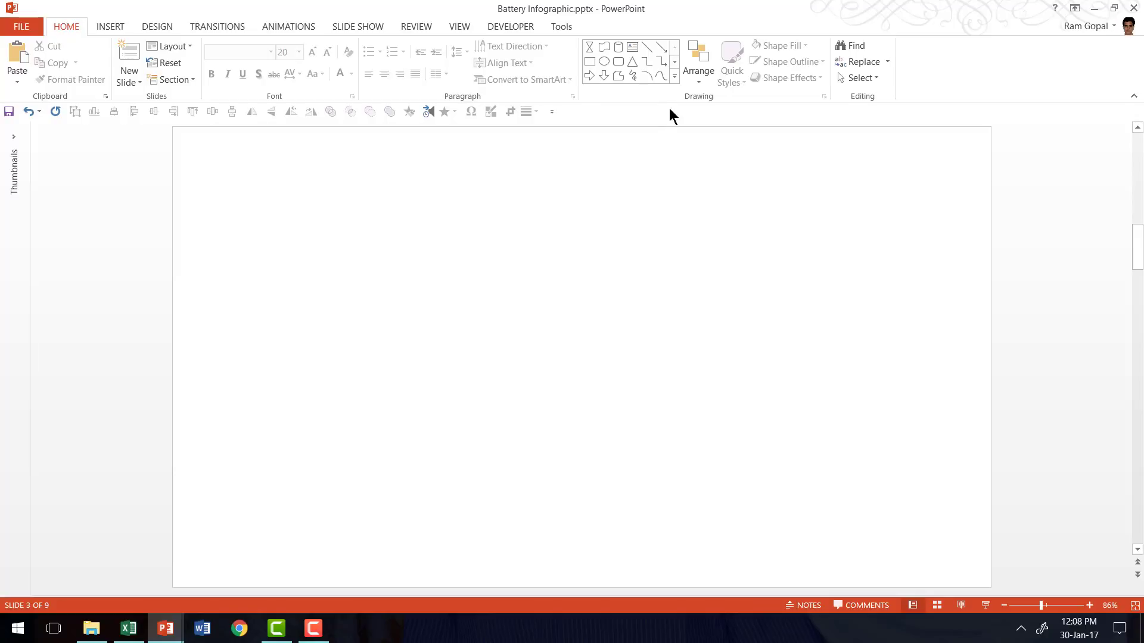
Draw a tall blue Can shape on the left of slide 3 as the battery body.
{"action": "left_click", "coordinate": [675, 74]}
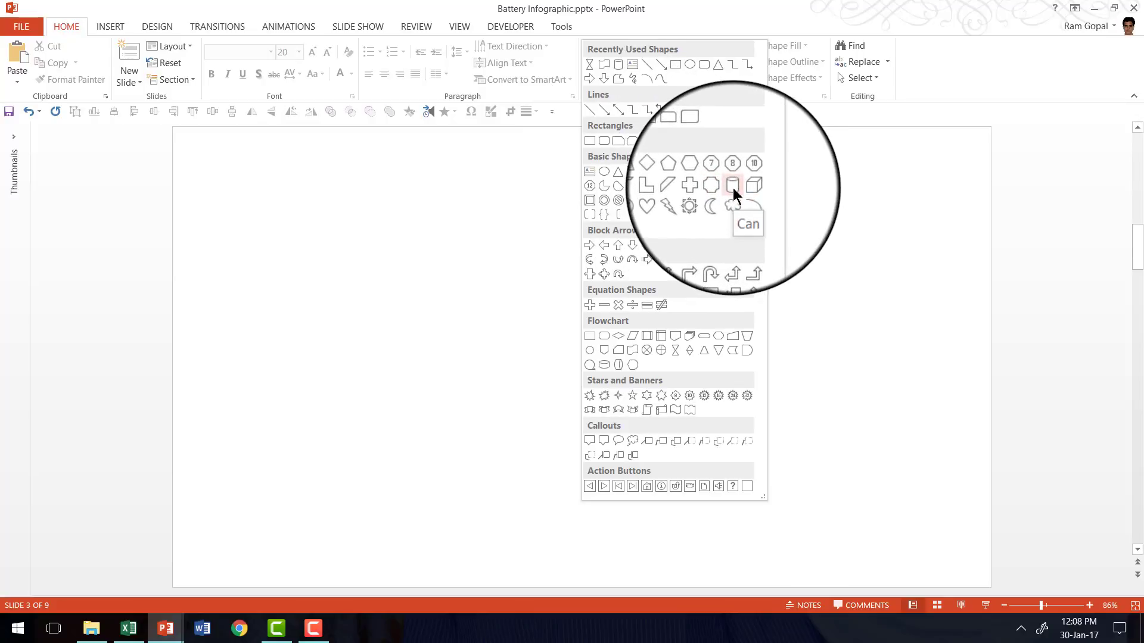
{"action": "left_click", "coordinate": [732, 188]}
{"action": "mouse_move", "coordinate": [298, 260]}
{"action": "left_mouse_down"}
{"action": "mouse_move", "coordinate": [554, 526]}
{"action": "mouse_move", "coordinate": [437, 506]}
{"action": "left_mouse_up"}
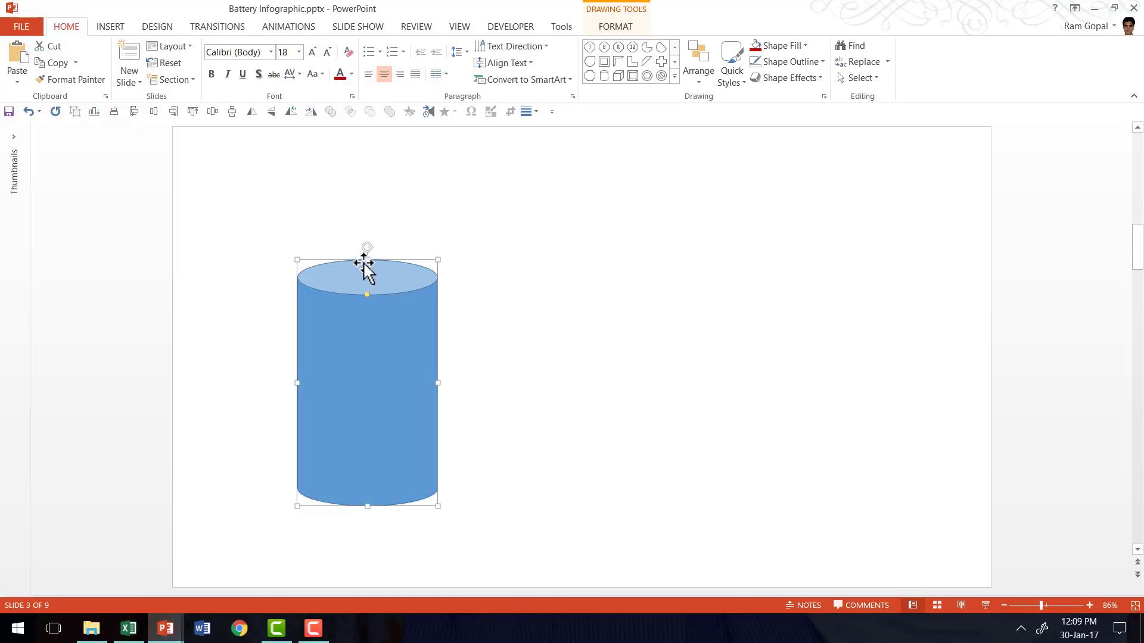
Draw a small Can shape centred on top of the tall cylinder as the terminal cap.
{"action": "left_click", "coordinate": [674, 77]}
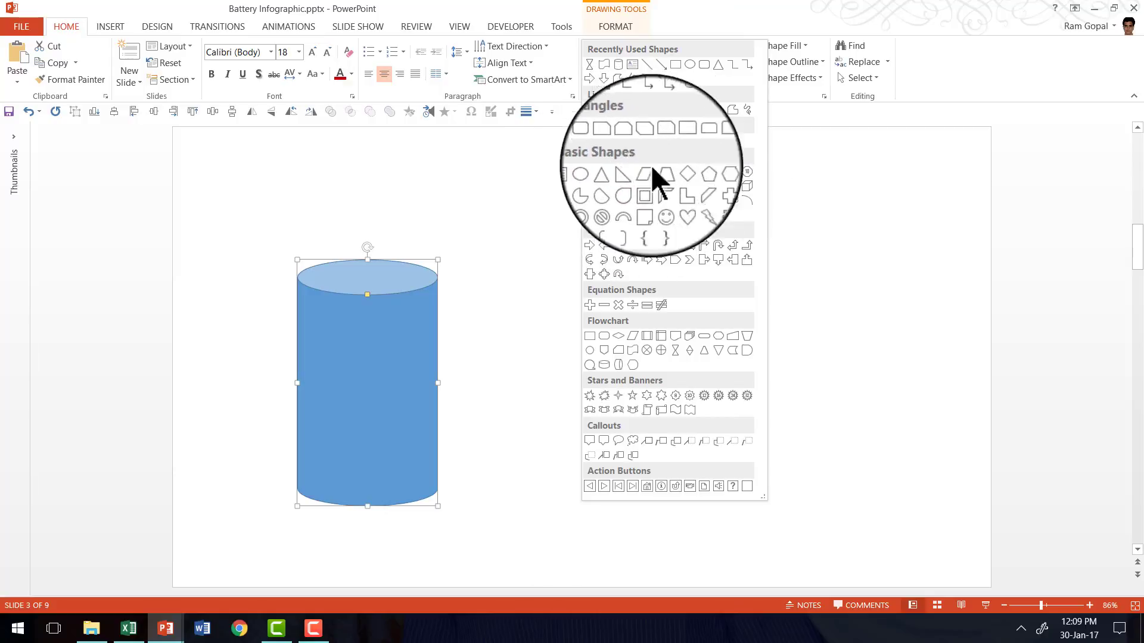
{"action": "left_click", "coordinate": [734, 185]}
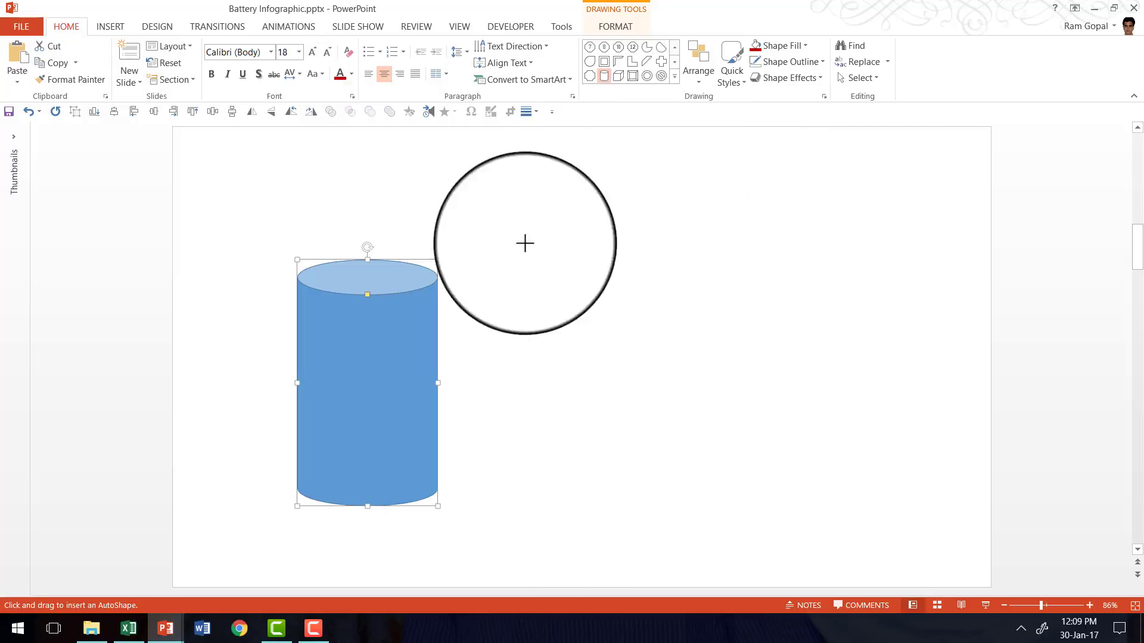
{"action": "left_click_drag", "start_coordinate": [340, 250], "coordinate": [377, 277]}
{"action": "left_click", "coordinate": [576, 307]}
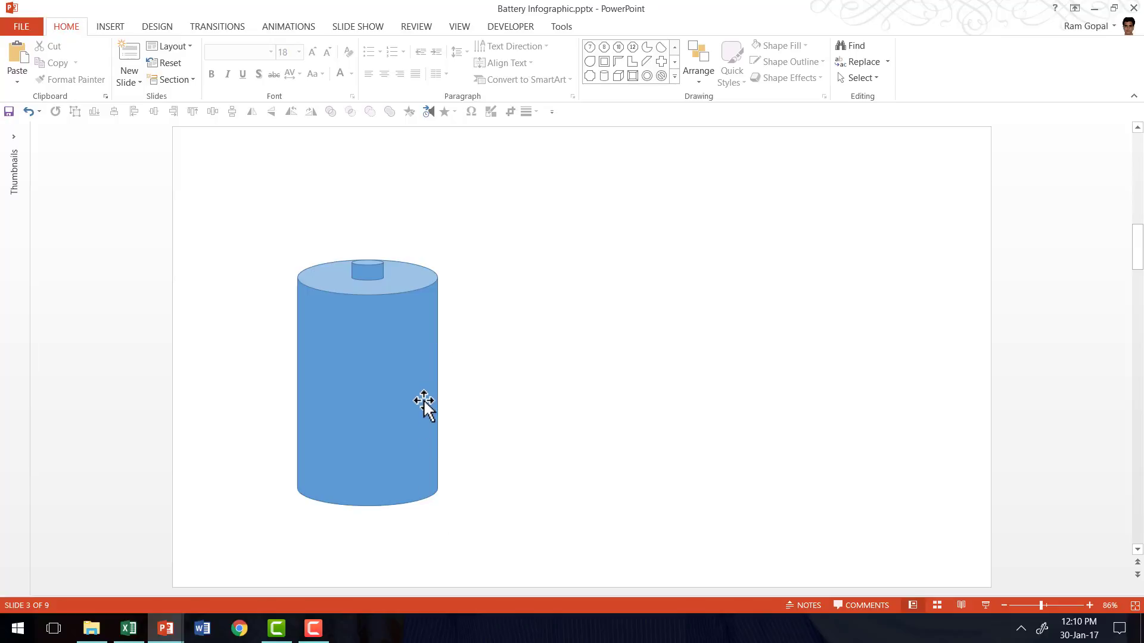
Select the tall battery cylinder to make a shorter charge-level copy inside it.
{"action": "left_click", "coordinate": [399, 359]}
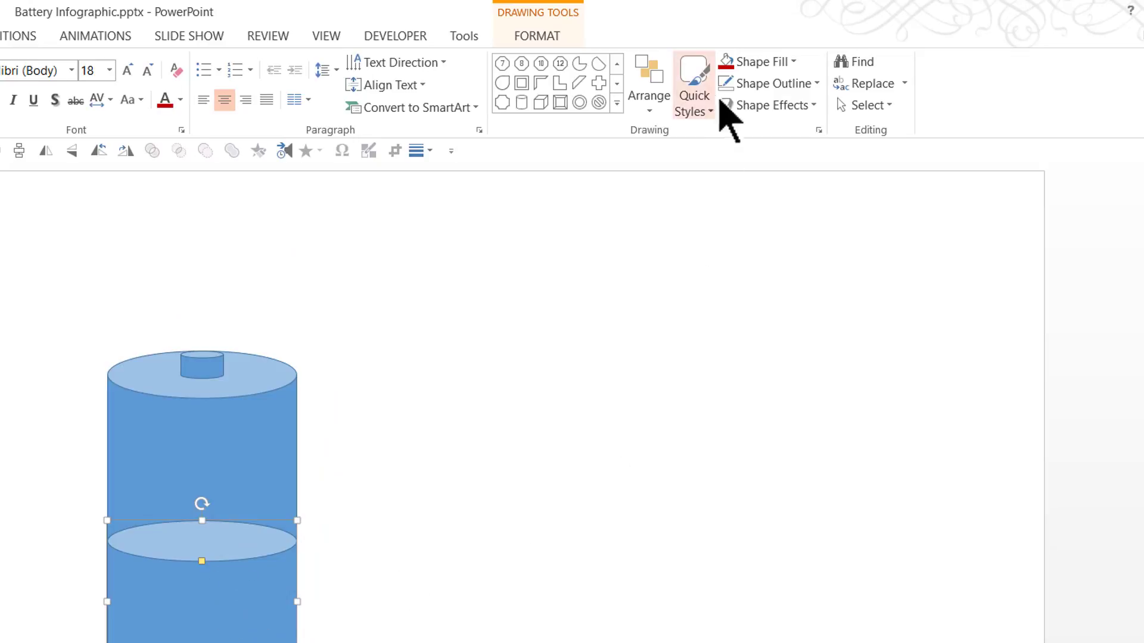
Fill the inner charge-level cylinder with Green, Accent 6, Darker 50% and remove its outline.
{"action": "left_click", "coordinate": [785, 62]}
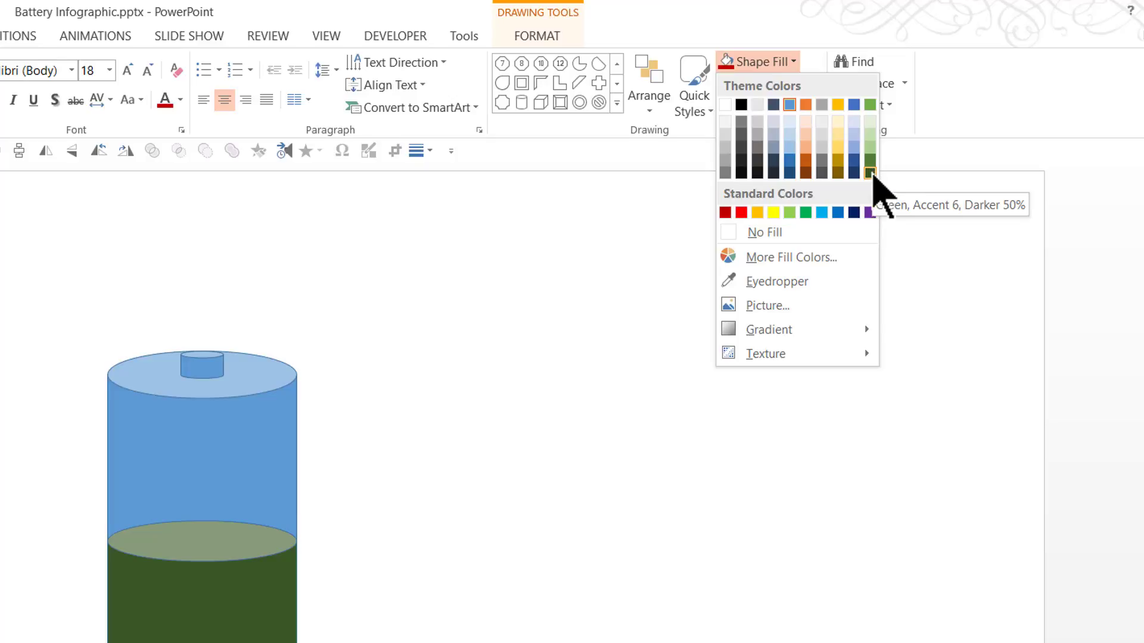
{"action": "left_click", "coordinate": [870, 174]}
{"action": "left_click", "coordinate": [779, 84]}
{"action": "left_click", "coordinate": [774, 248]}
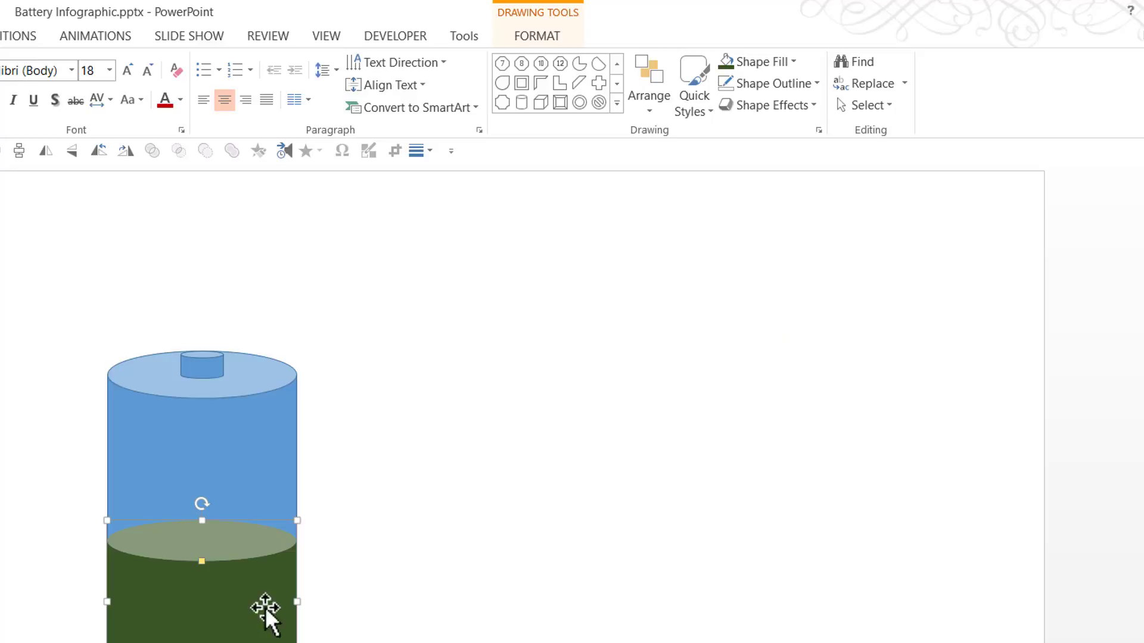
Fill the outer battery body with the same Green, Accent 6, Darker 50%.
{"action": "left_click", "coordinate": [230, 415]}
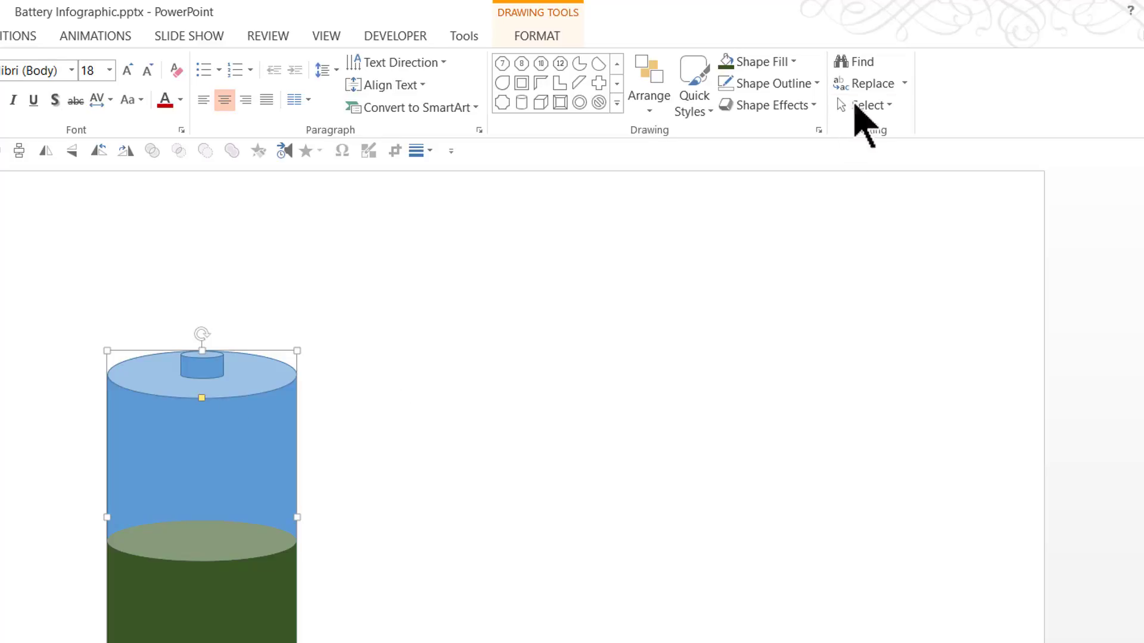
{"action": "left_click", "coordinate": [767, 63]}
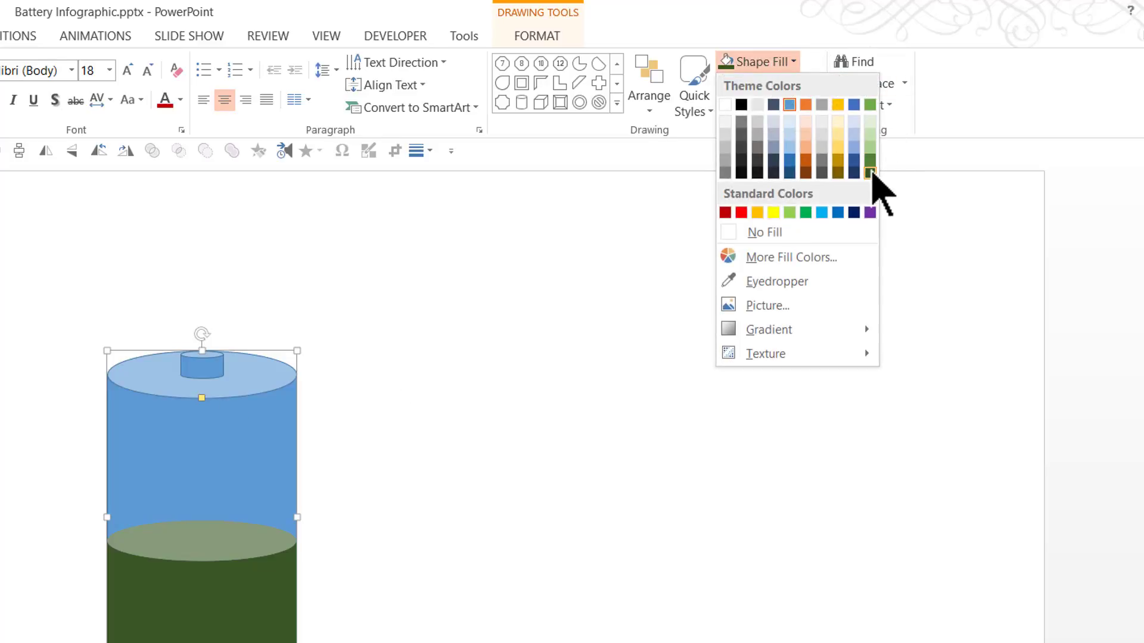
{"action": "left_click", "coordinate": [871, 173]}
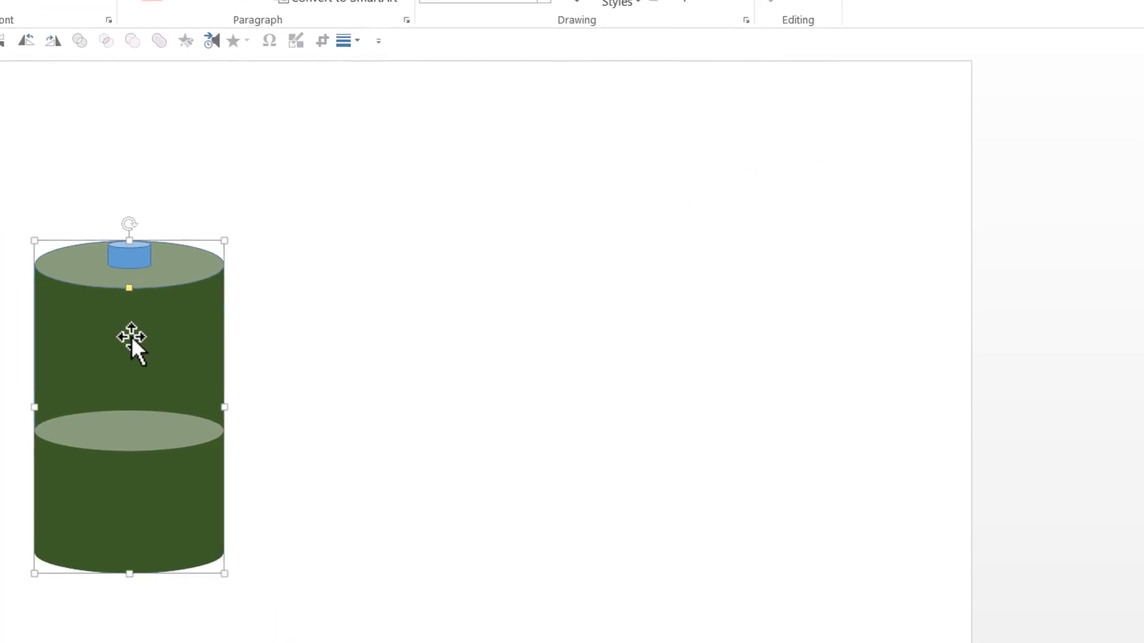
Set the outer battery body's fill transparency to 60% and give it no outline.
{"action": "right_click", "coordinate": [131, 337]}
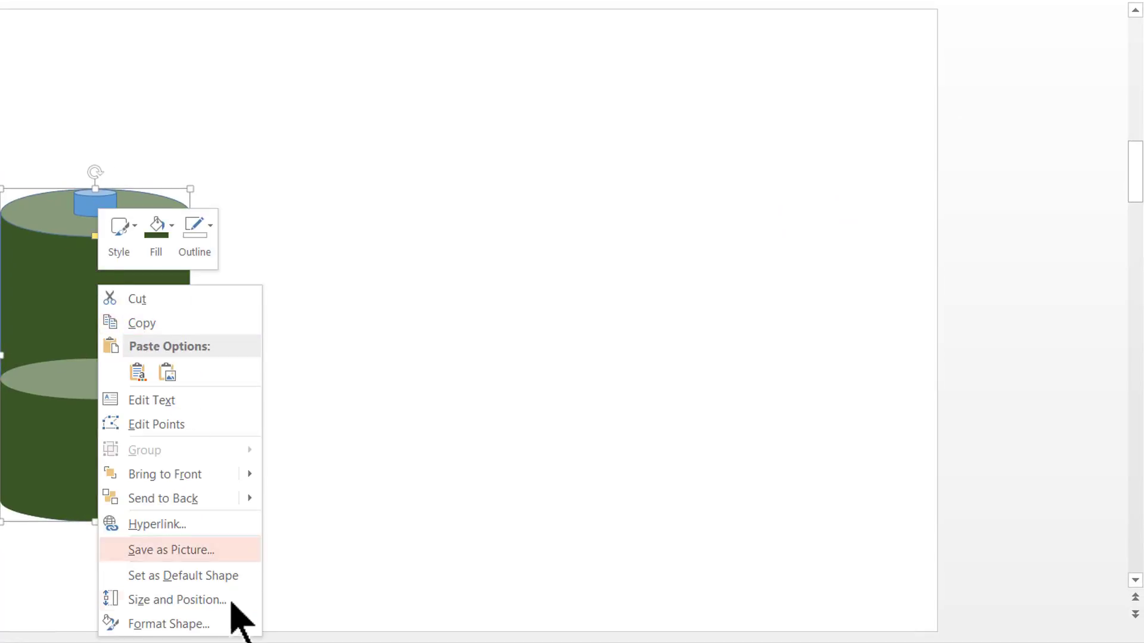
{"action": "left_click", "coordinate": [172, 624]}
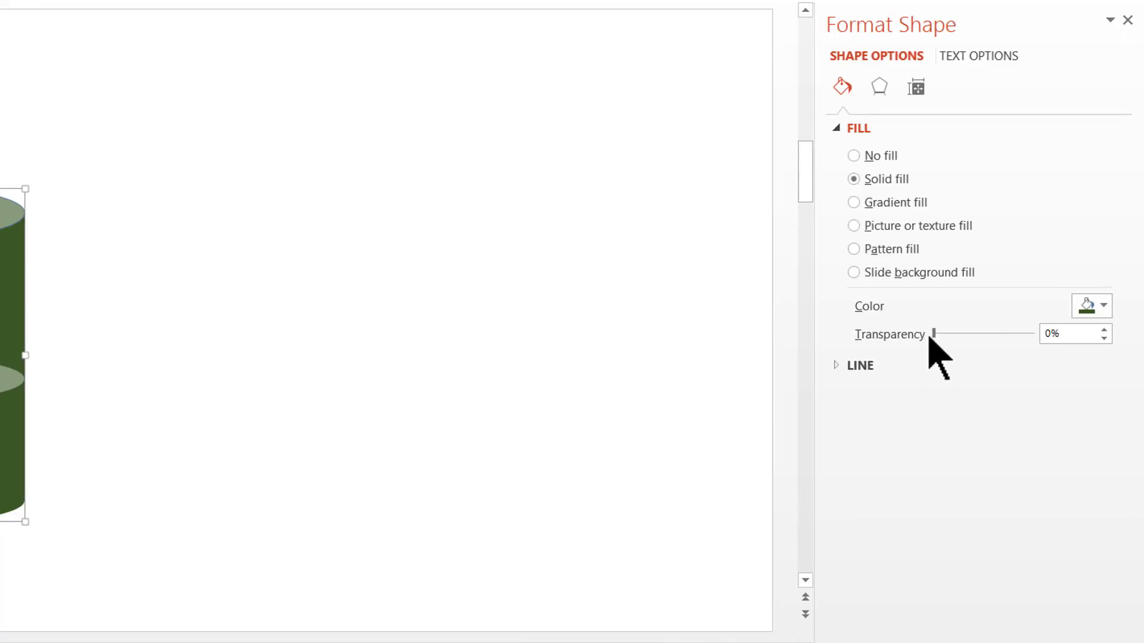
{"action": "left_click_drag", "start_coordinate": [933, 334], "coordinate": [996, 334]}
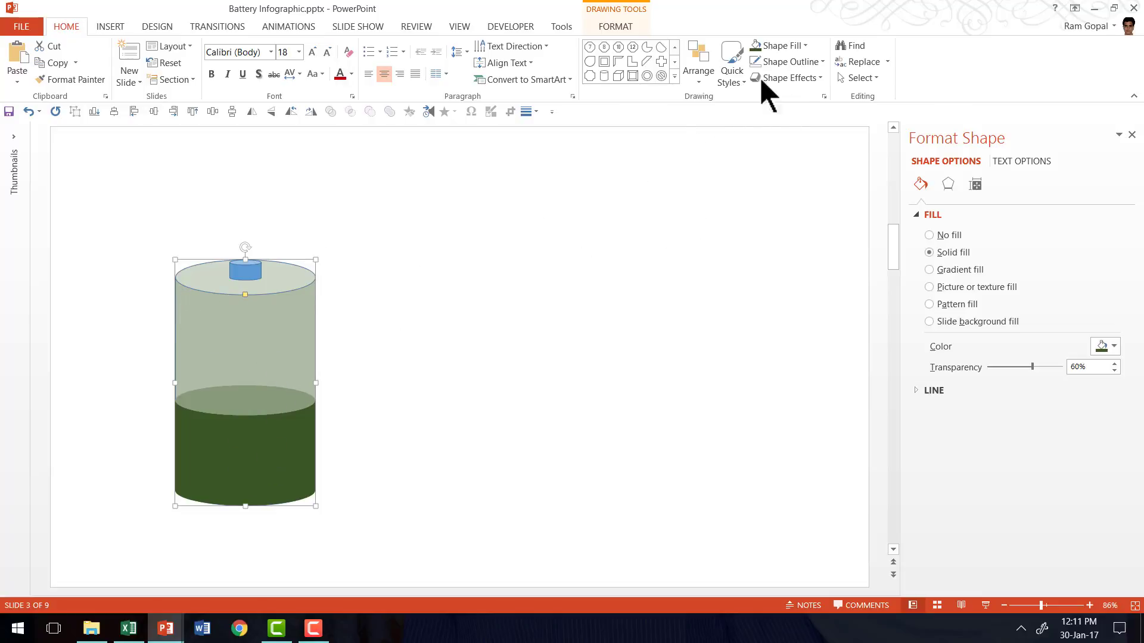
{"action": "left_click", "coordinate": [790, 62]}
{"action": "left_click", "coordinate": [794, 188]}
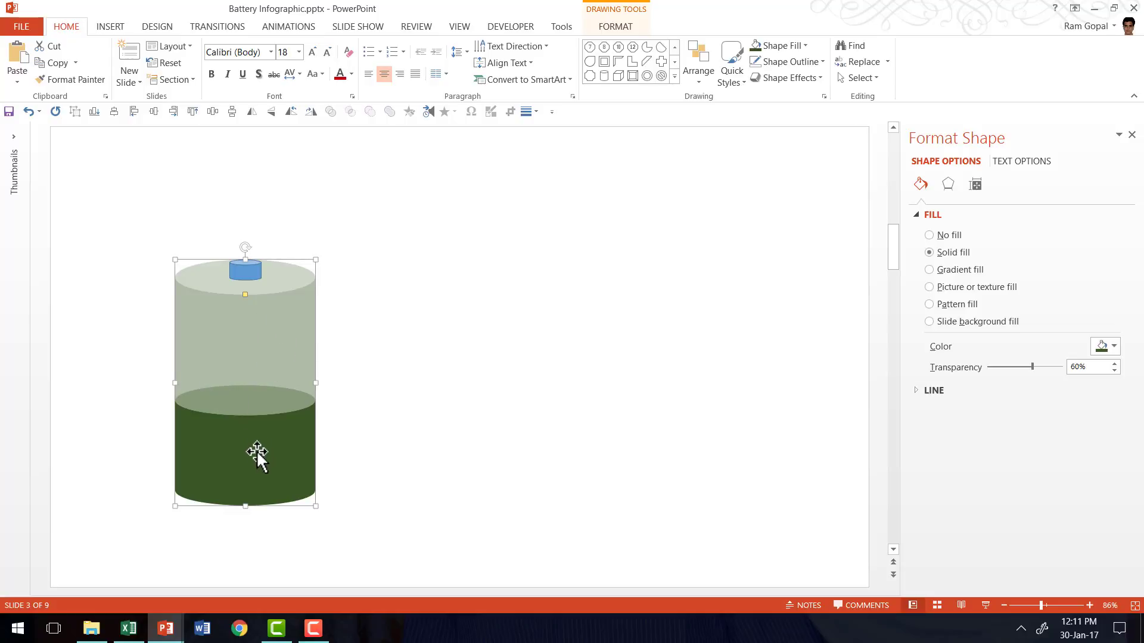
Fill the terminal cap dark grey and remove its outline.
{"action": "left_click", "coordinate": [246, 271]}
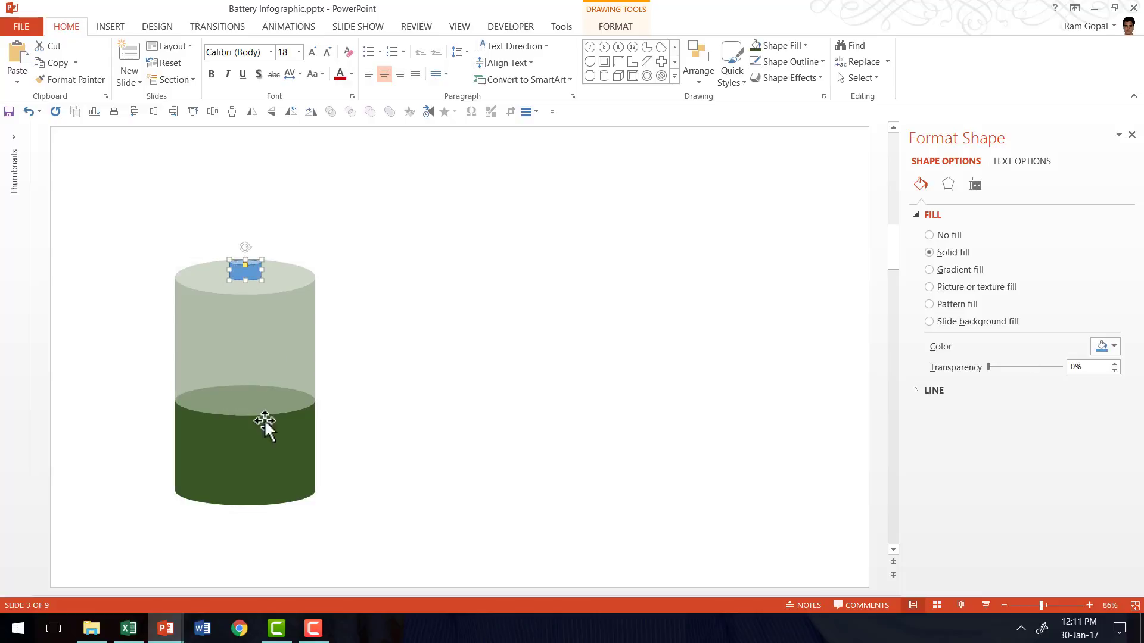
{"action": "left_click", "coordinate": [785, 46]}
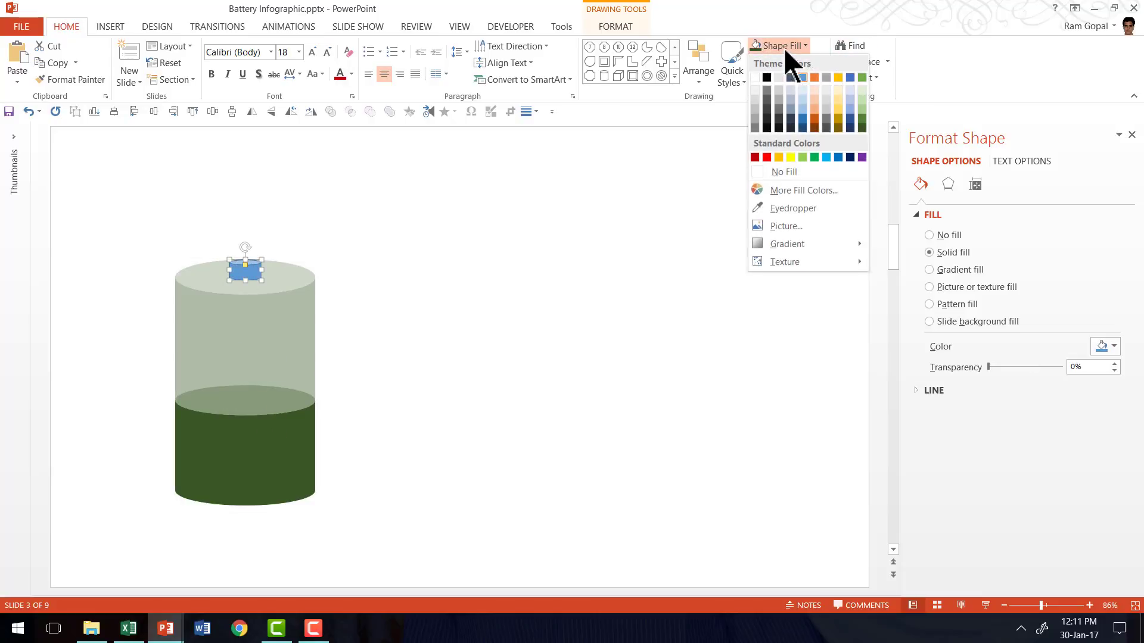
{"action": "left_click", "coordinate": [767, 119]}
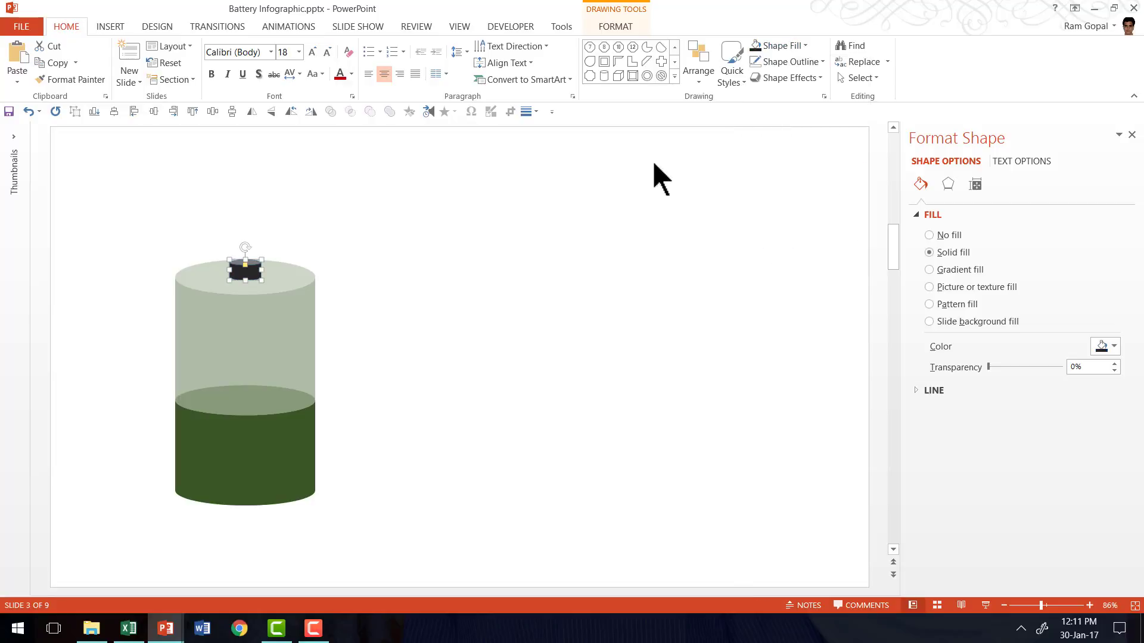
{"action": "left_click", "coordinate": [789, 62]}
{"action": "left_click", "coordinate": [793, 187]}
{"action": "left_click", "coordinate": [543, 332]}
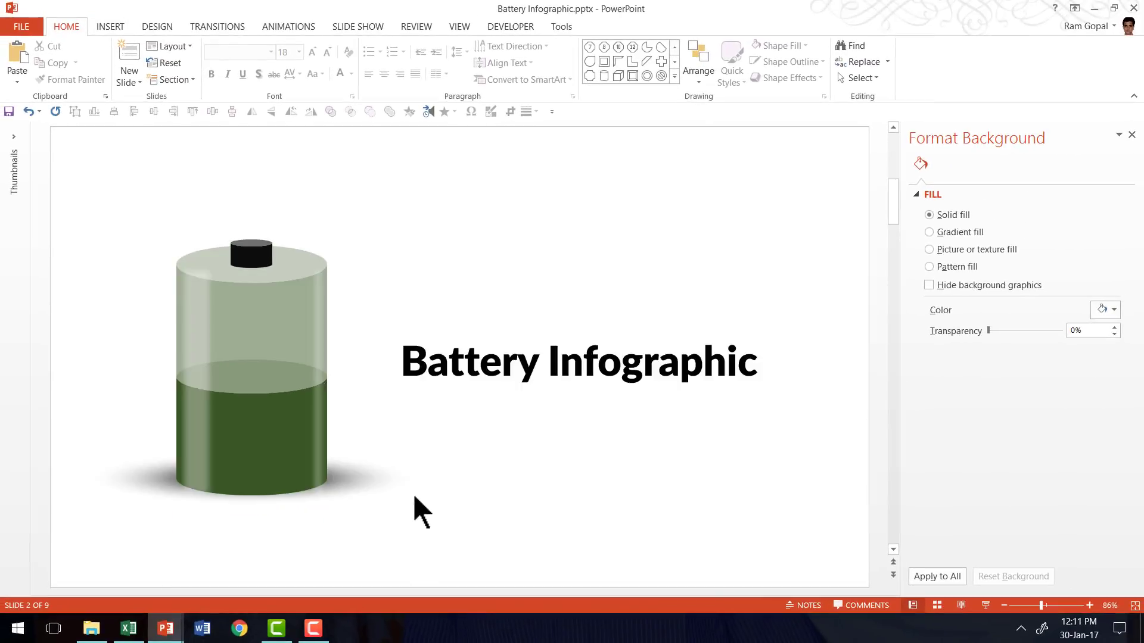
{"action": "scroll", "coordinate": [368, 487], "scroll_direction": "down", "scroll_amount": 1}
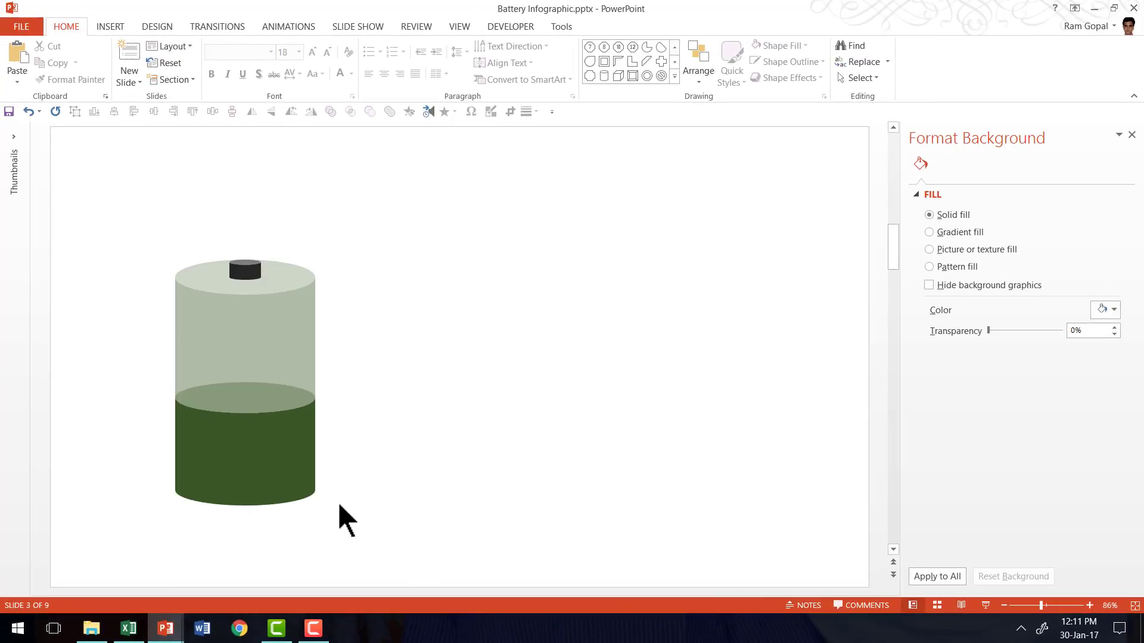
Draw an Oval to the right of the battery and remove its outline.
{"action": "left_click", "coordinate": [674, 76]}
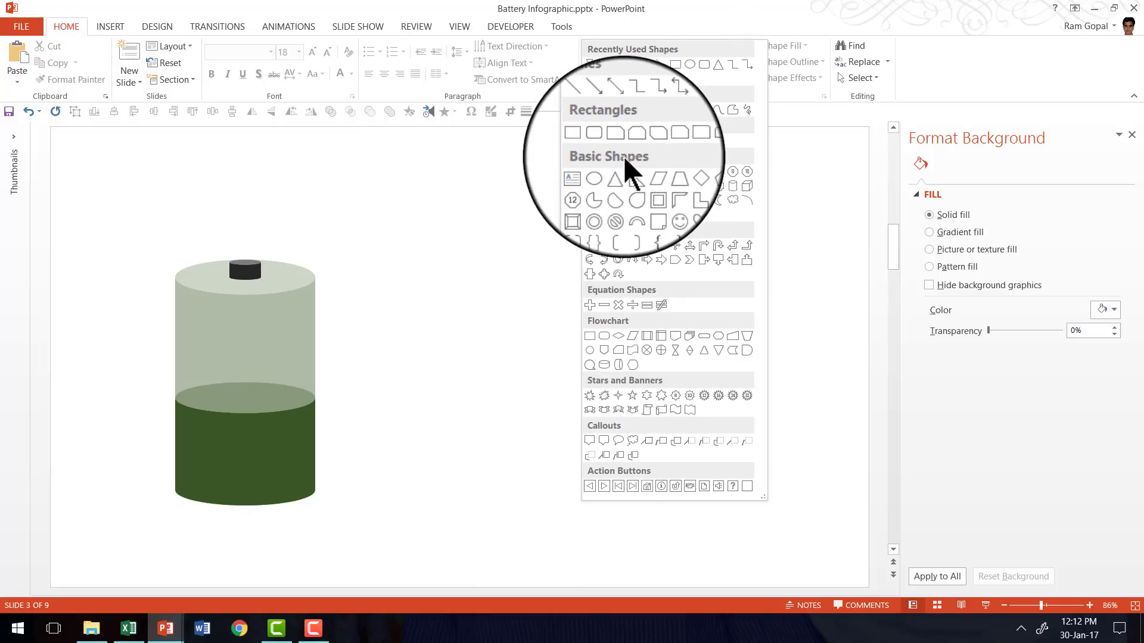
{"action": "left_click", "coordinate": [601, 170]}
{"action": "left_click_drag", "start_coordinate": [467, 256], "coordinate": [628, 308]}
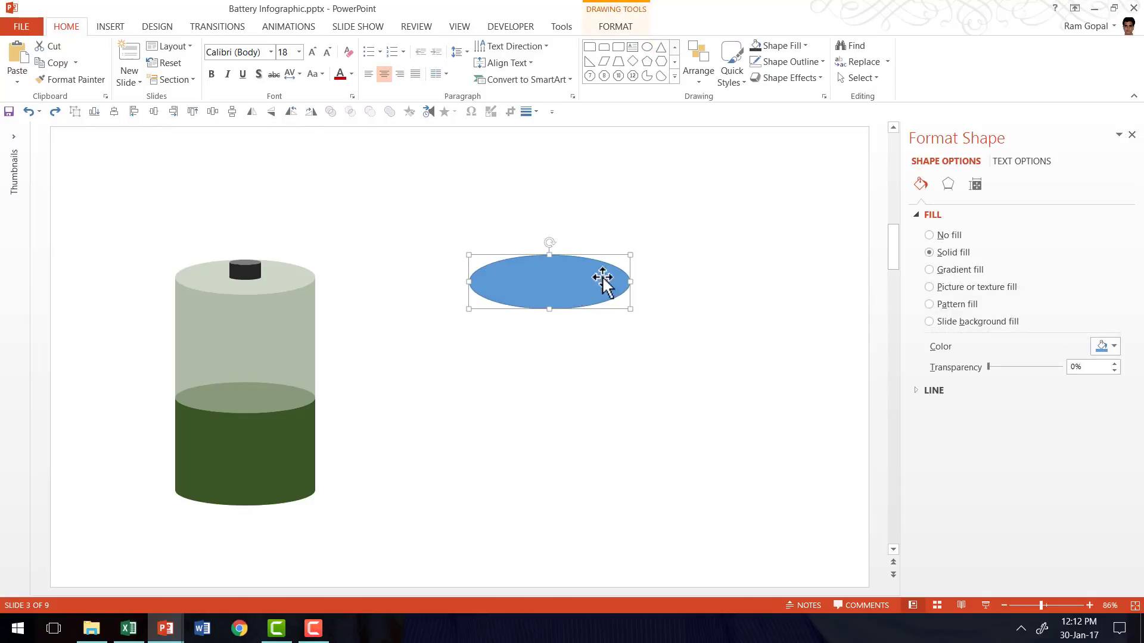
{"action": "left_click", "coordinate": [817, 62]}
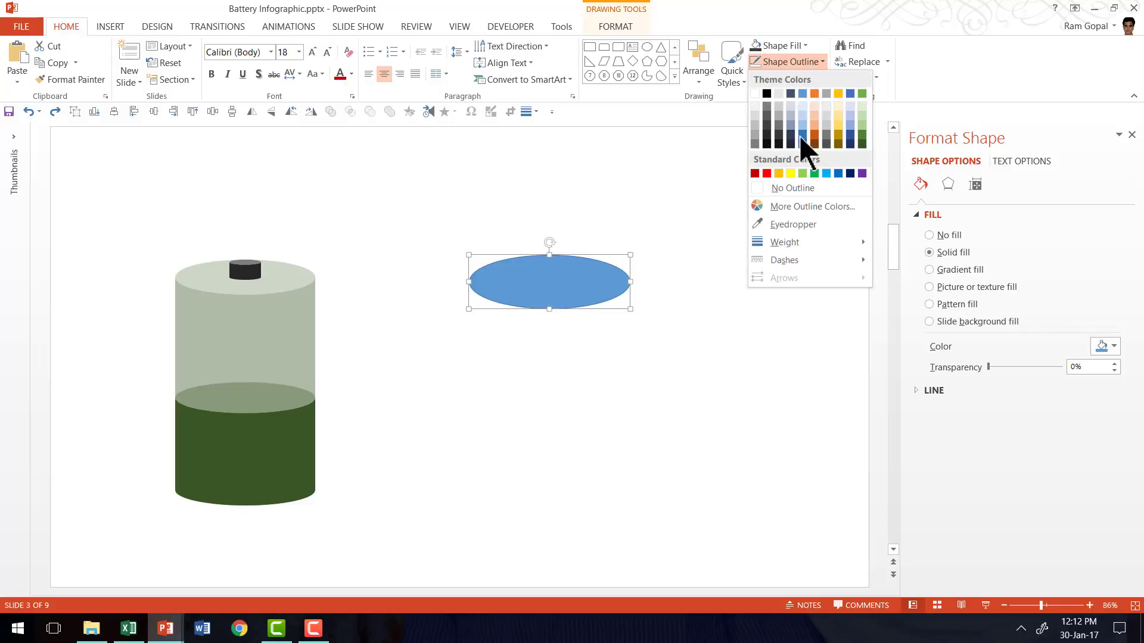
{"action": "left_click", "coordinate": [782, 187]}
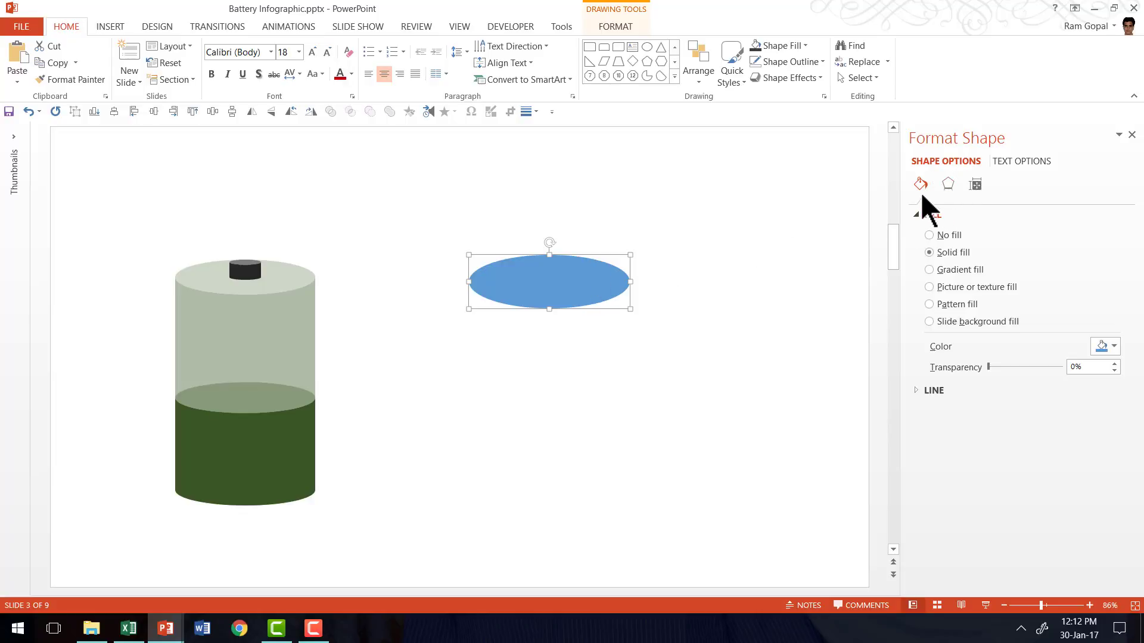
Give the oval a gradient fill of type Path.
{"action": "left_click", "coordinate": [955, 270]}
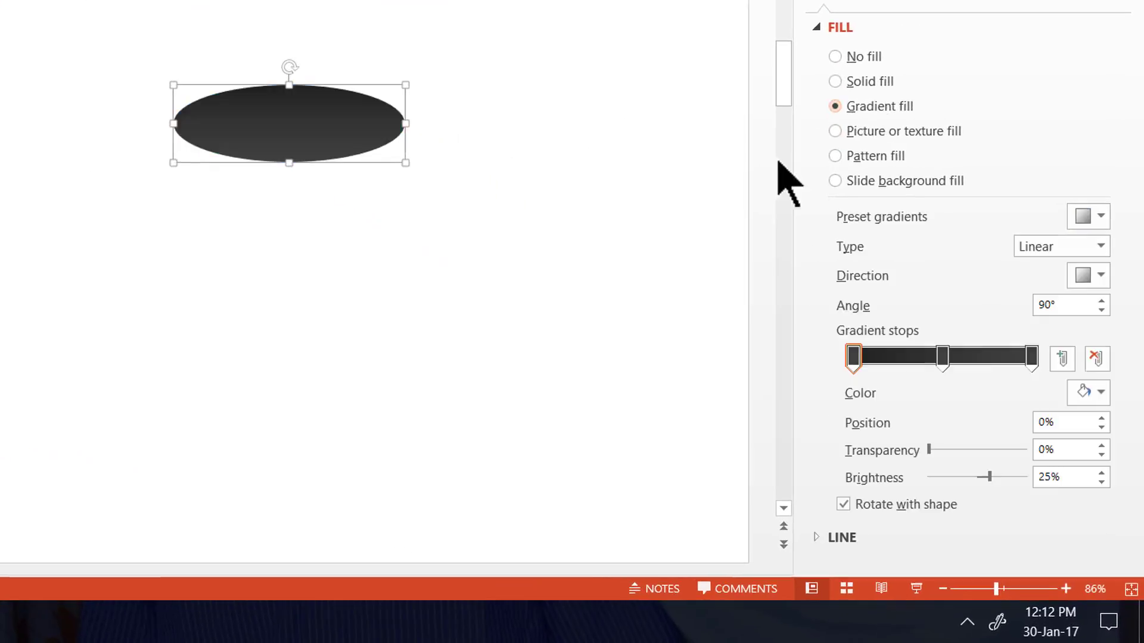
{"action": "left_click", "coordinate": [1047, 250]}
{"action": "left_click", "coordinate": [1035, 328]}
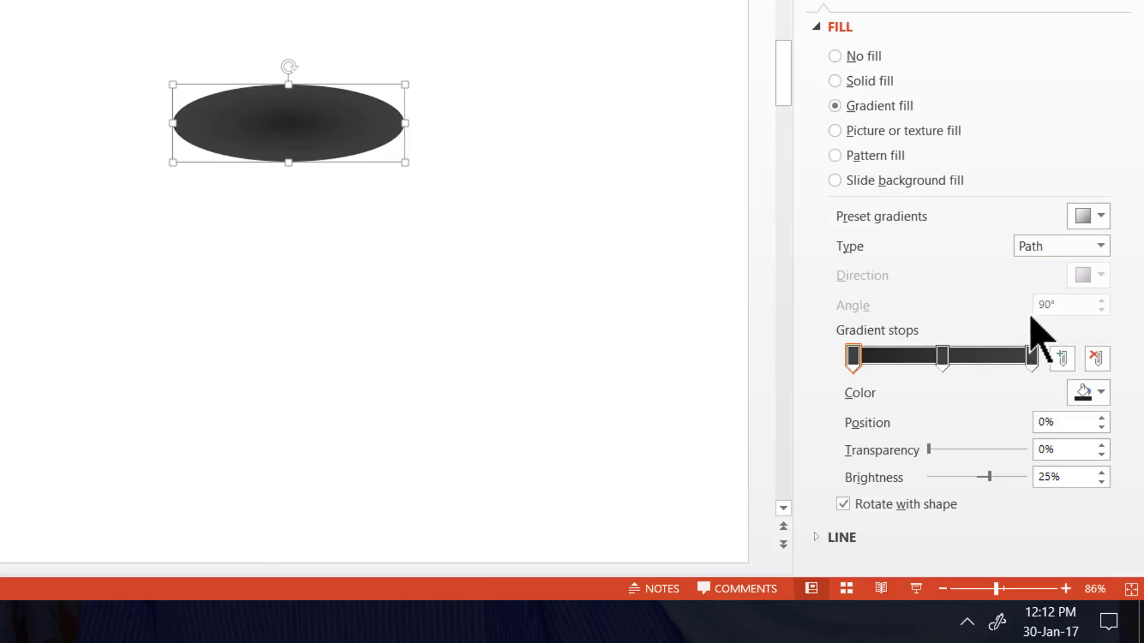
{"action": "left_click", "coordinate": [1053, 249]}
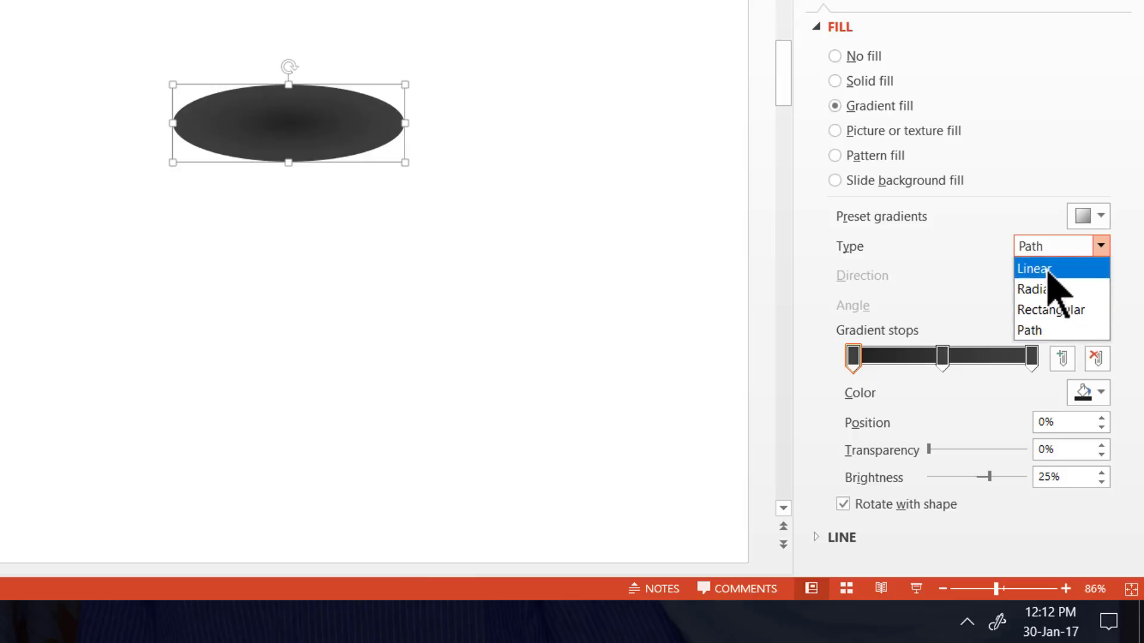
{"action": "left_click", "coordinate": [1044, 331]}
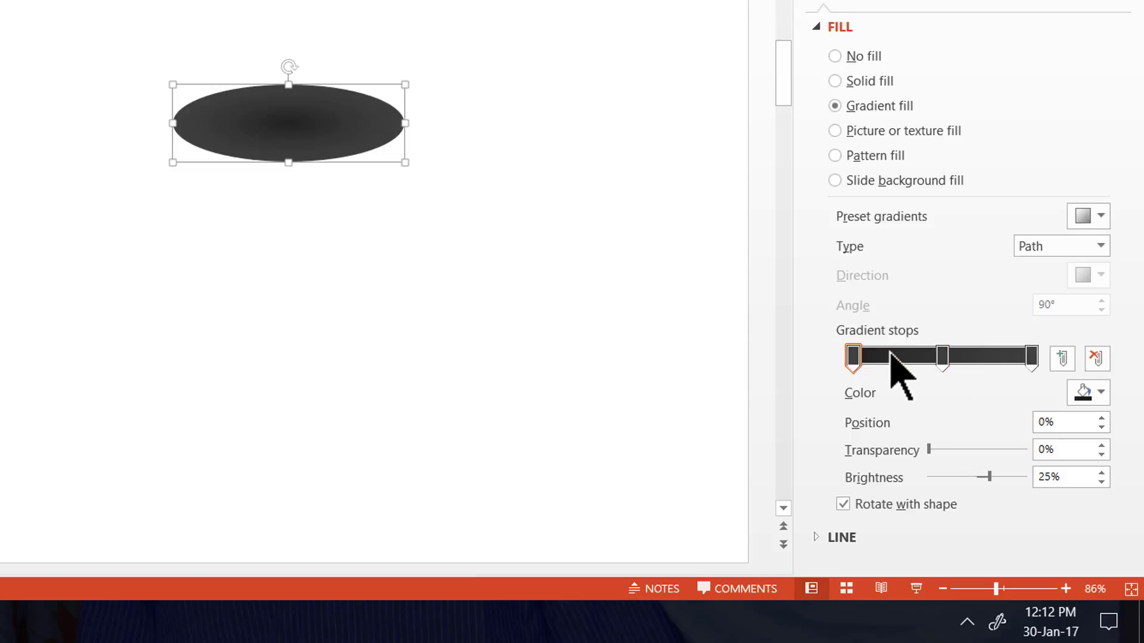
Delete the middle gradient stop, move the first to 18%, make the last white at 100% transparency.
{"action": "left_click_drag", "start_coordinate": [942, 356], "coordinate": [943, 404]}
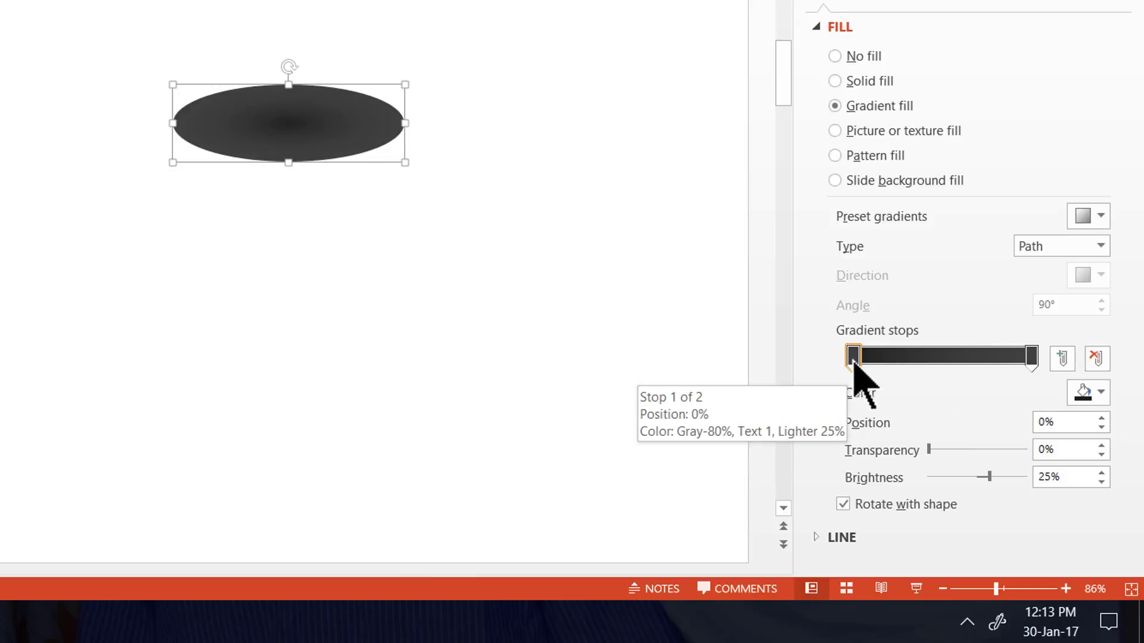
{"action": "left_click_drag", "start_coordinate": [853, 359], "coordinate": [900, 371]}
{"action": "left_click", "coordinate": [1032, 357]}
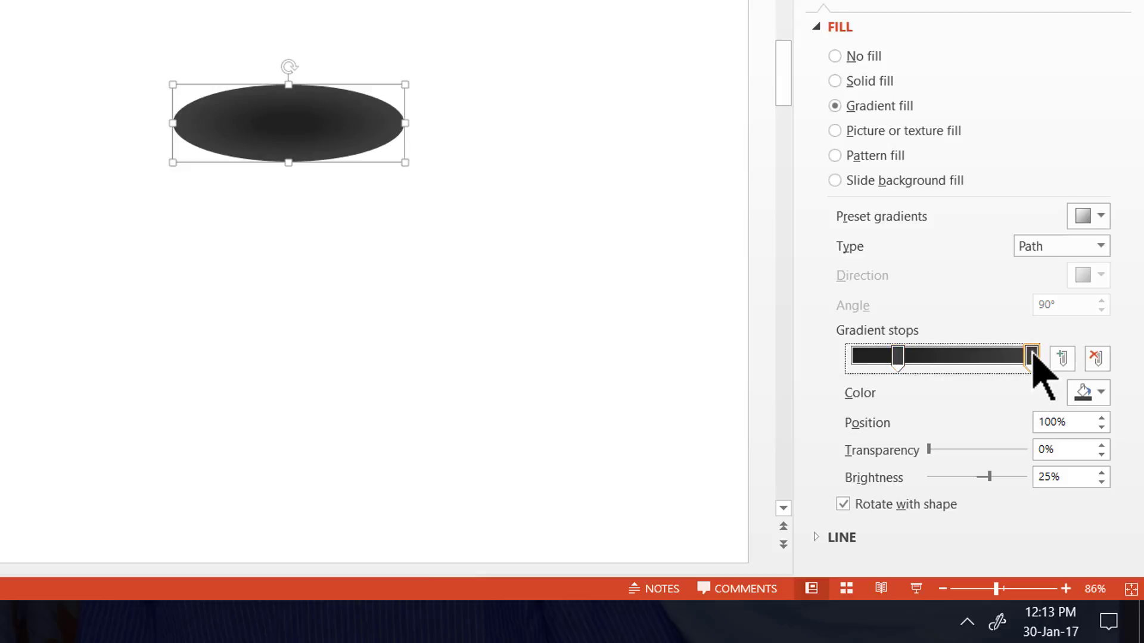
{"action": "left_click", "coordinate": [1101, 392]}
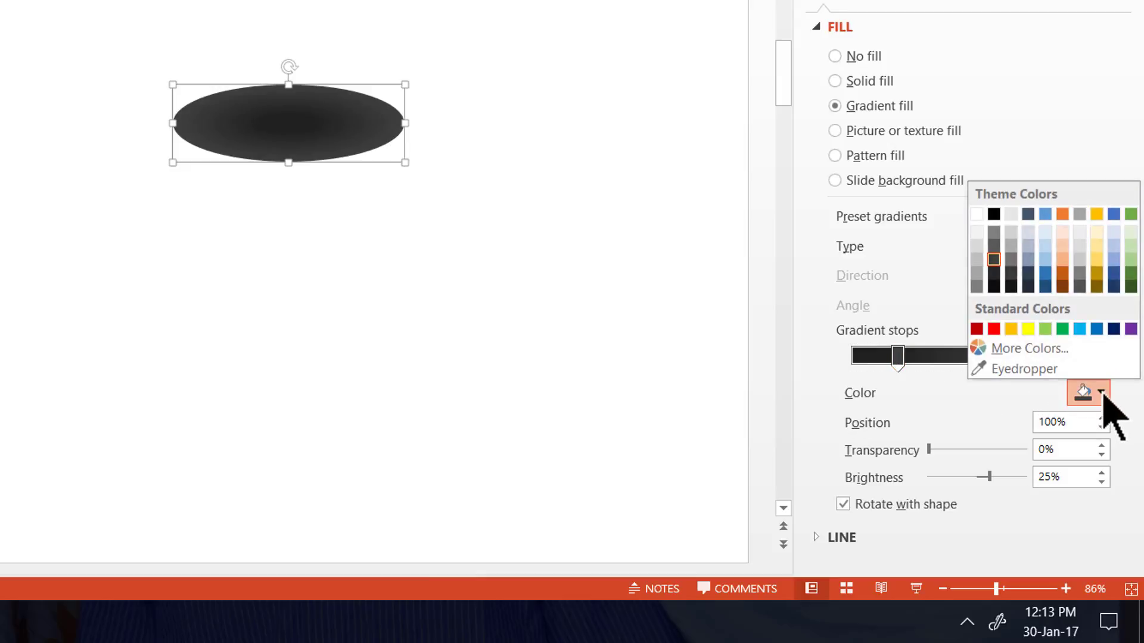
{"action": "left_click", "coordinate": [977, 215]}
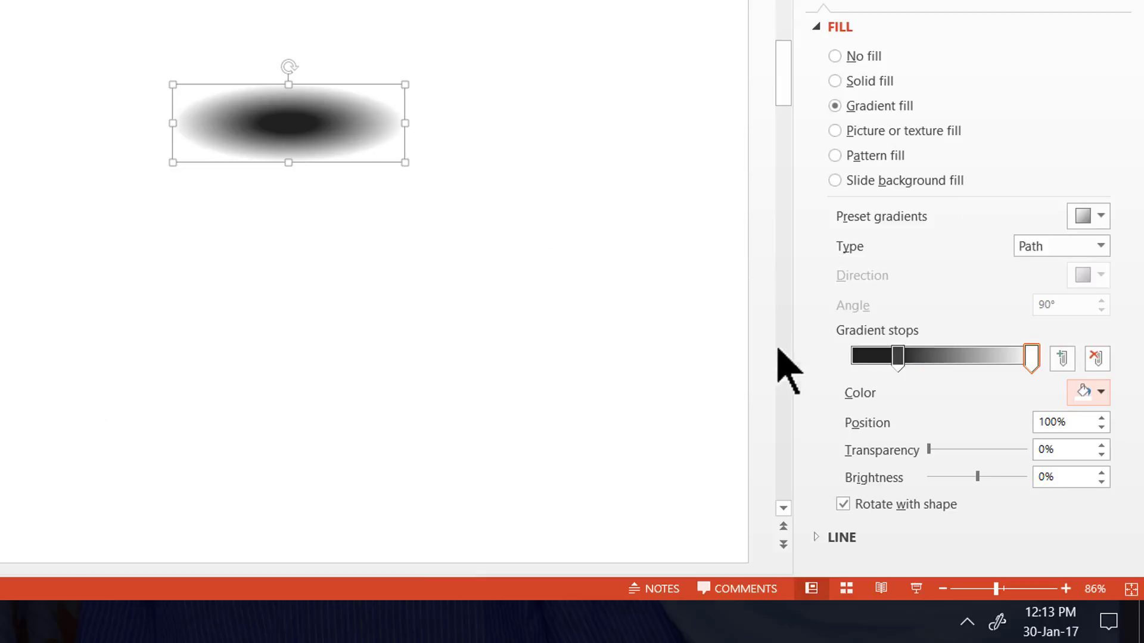
{"action": "left_click", "coordinate": [928, 449]}
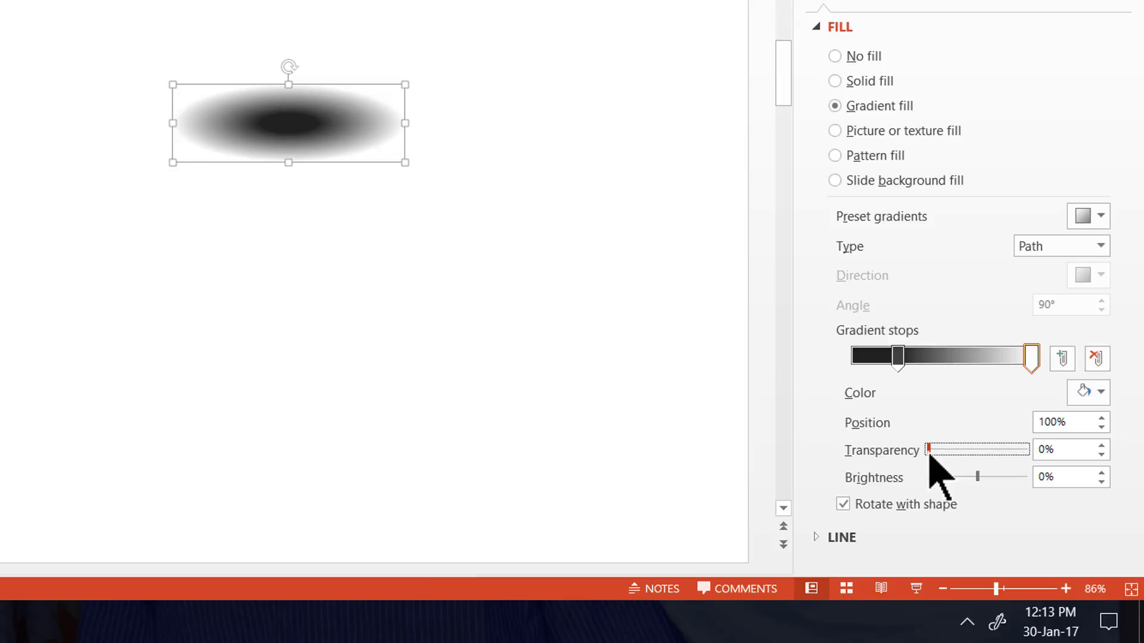
{"action": "left_click_drag", "start_coordinate": [929, 449], "coordinate": [1039, 454]}
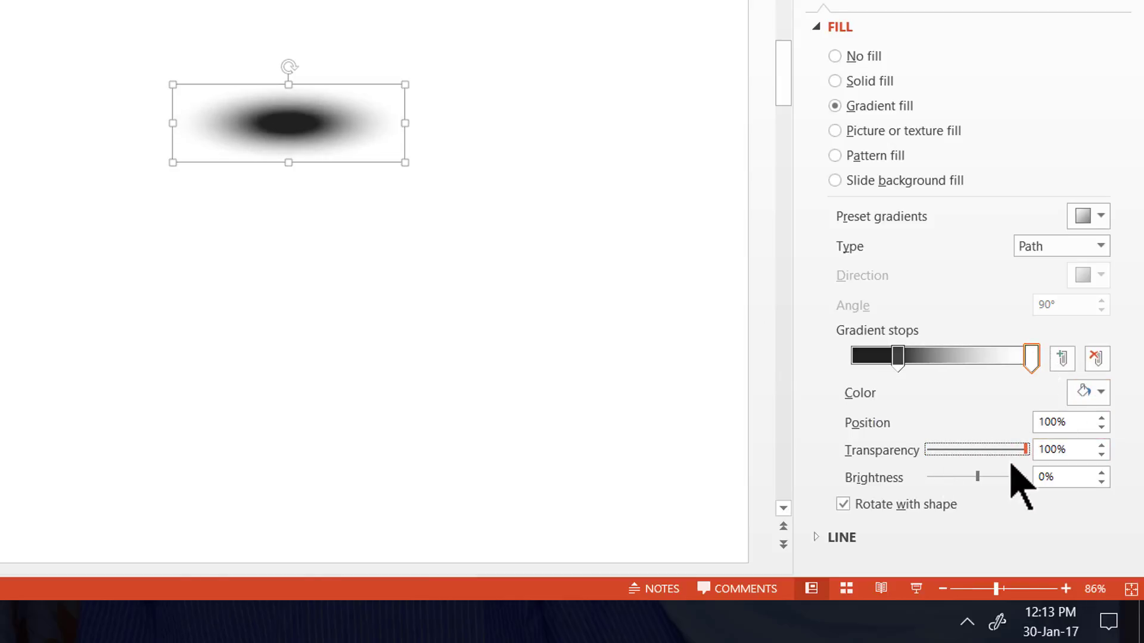
Send the shadow oval to back, move it under the battery's base, and widen it.
{"action": "right_click", "coordinate": [284, 120]}
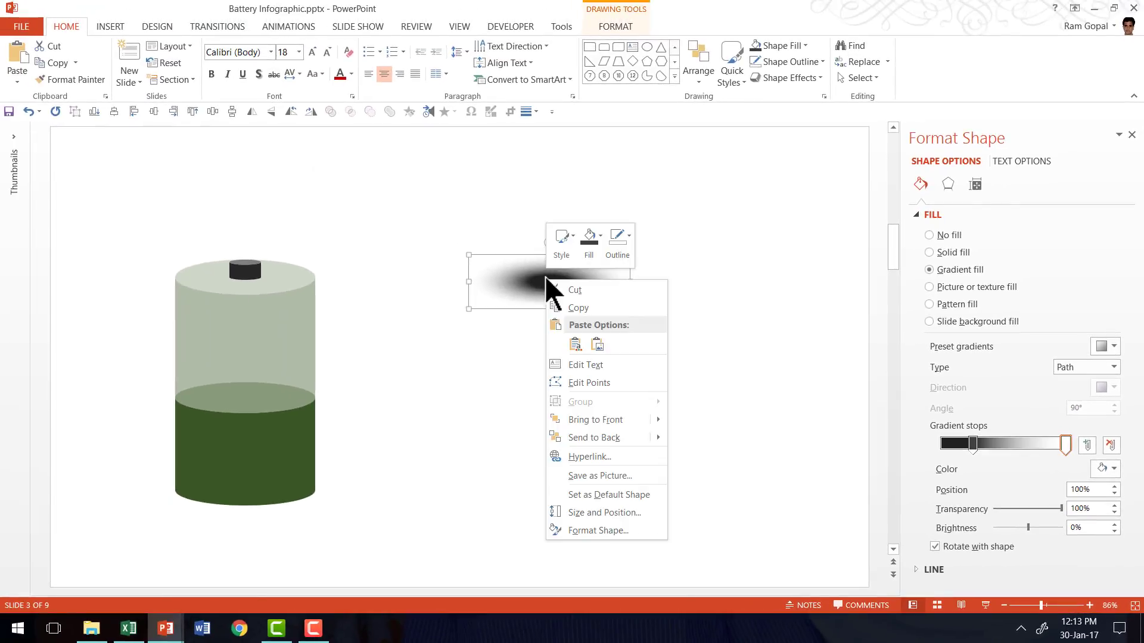
{"action": "left_click", "coordinate": [581, 438]}
{"action": "left_click_drag", "start_coordinate": [552, 275], "coordinate": [201, 488]}
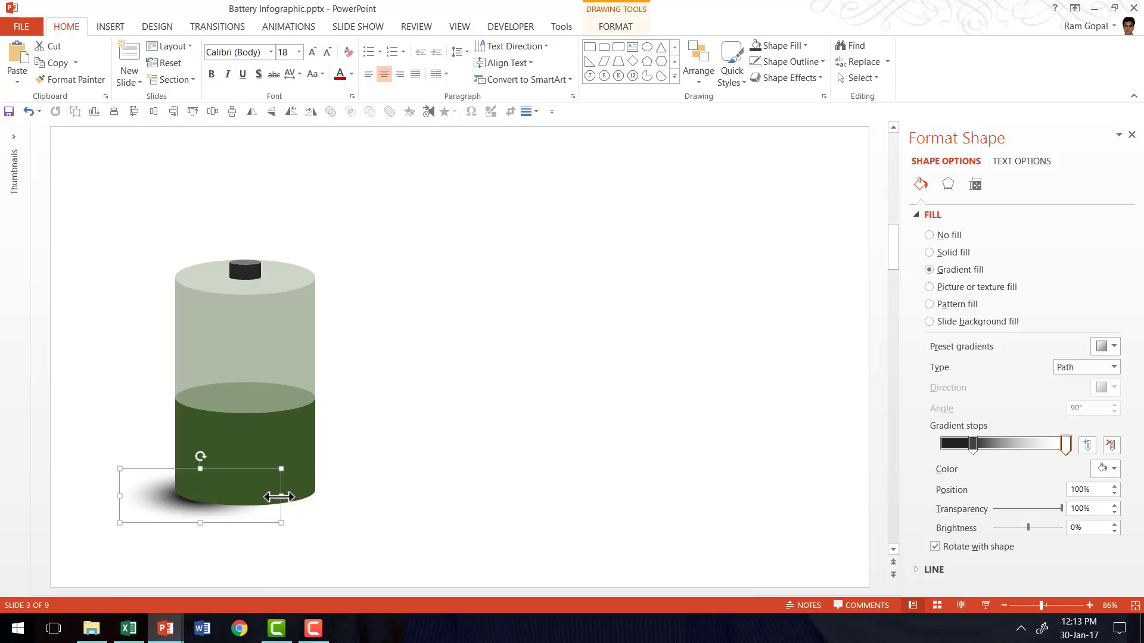
{"action": "left_click_drag", "start_coordinate": [278, 495], "coordinate": [410, 507]}
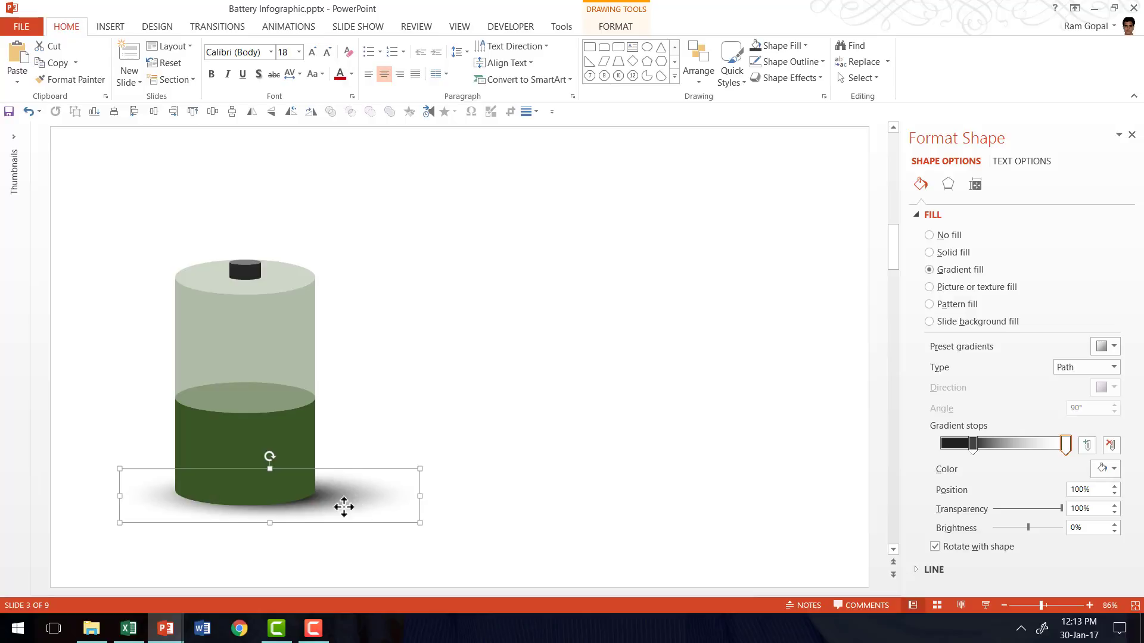
{"action": "key", "text": "Escape"}
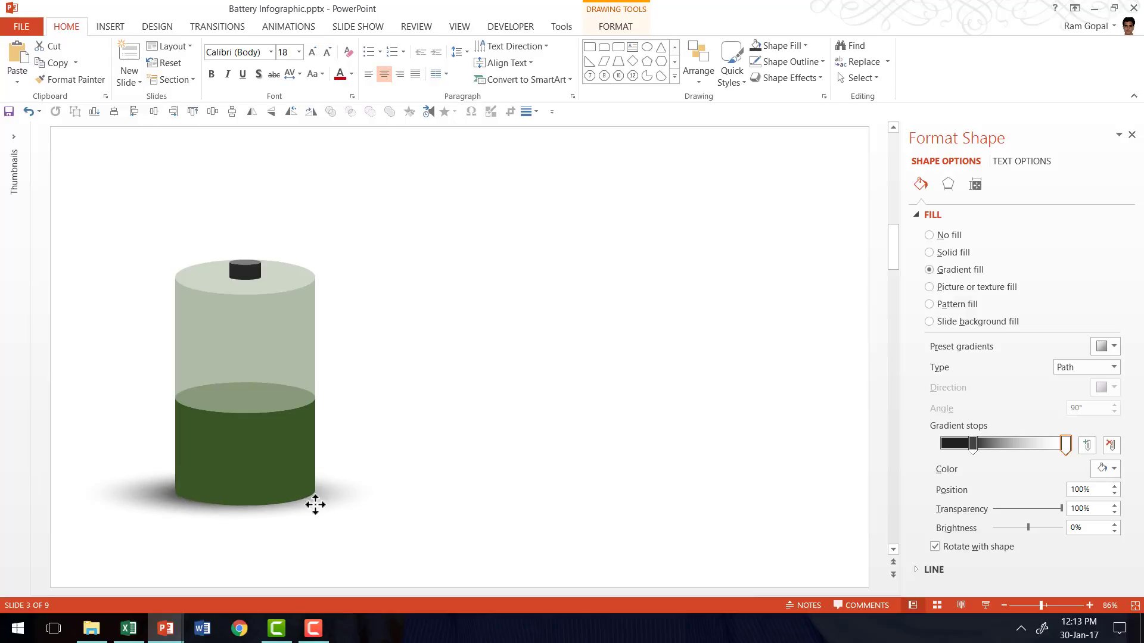
{"action": "left_click", "coordinate": [315, 504]}
{"action": "left_click", "coordinate": [268, 523]}
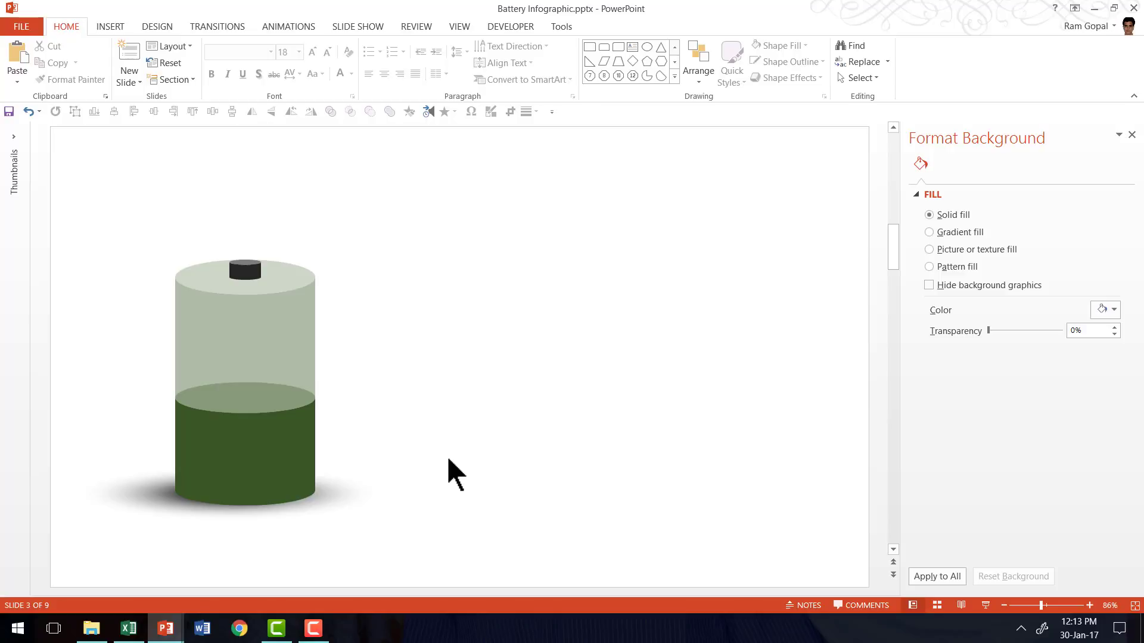
{"action": "scroll", "coordinate": [448, 458], "scroll_direction": "up", "scroll_amount": 1}
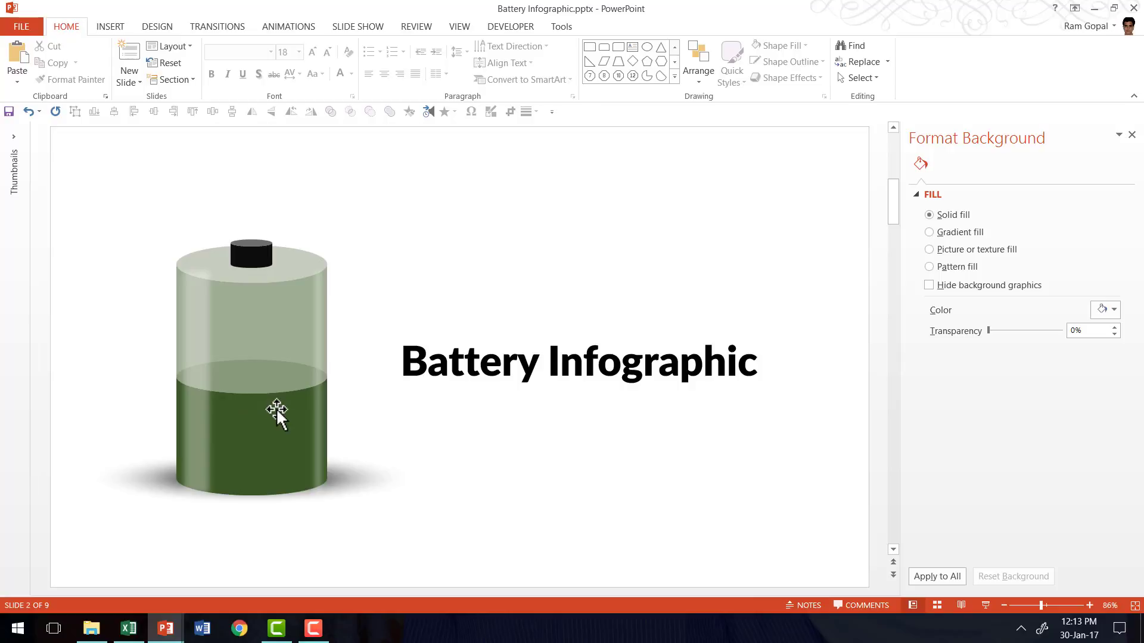
{"action": "scroll", "coordinate": [376, 427], "scroll_direction": "down", "scroll_amount": 1}
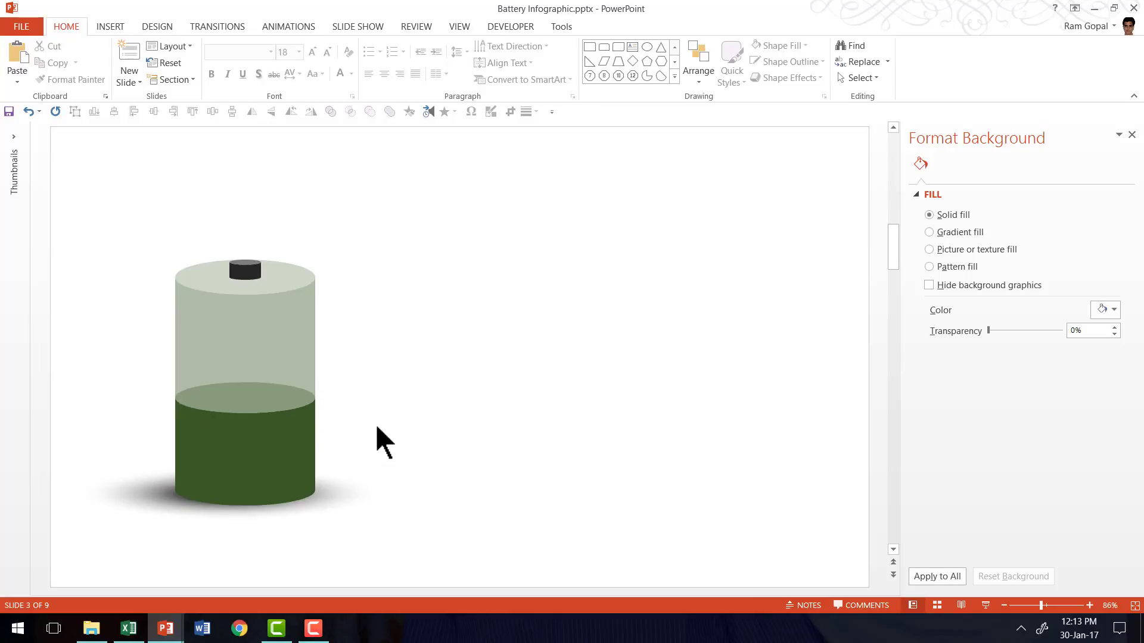
Draw a tall Rectangle on the battery's left side, no outline, white fill at 52% transparency.
{"action": "left_click", "coordinate": [674, 76]}
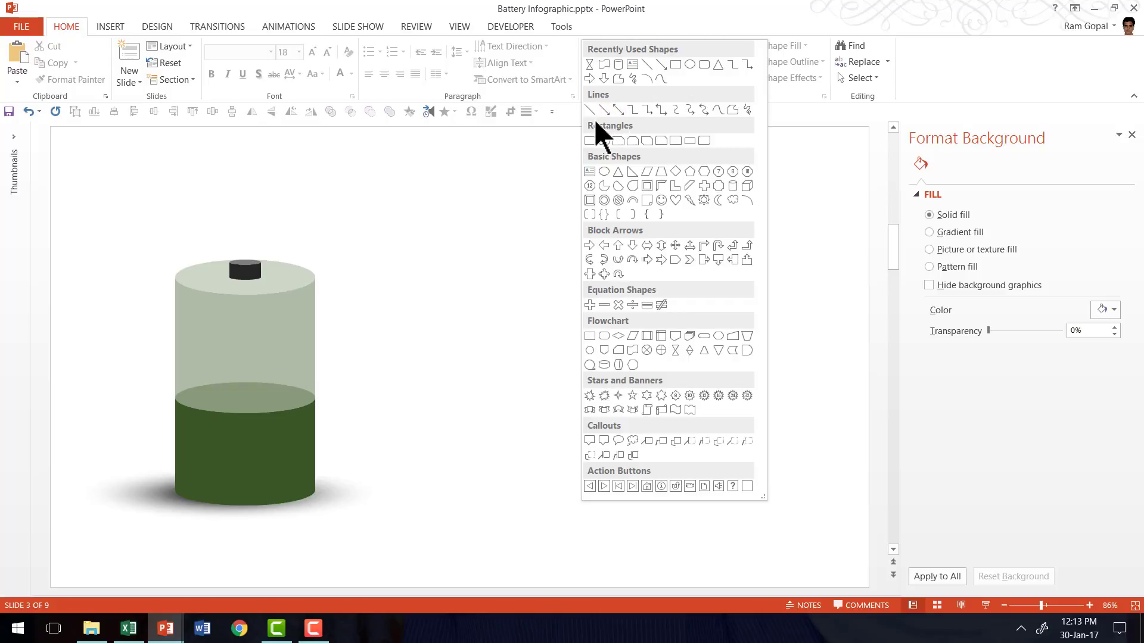
{"action": "left_click", "coordinate": [588, 141]}
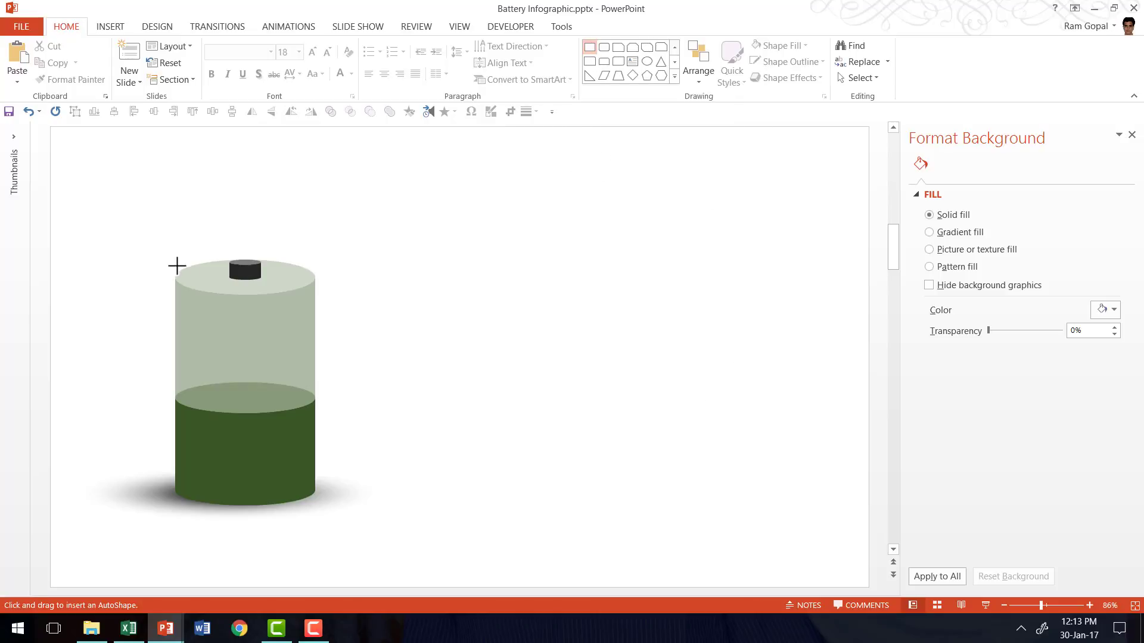
{"action": "left_click_drag", "start_coordinate": [206, 327], "coordinate": [217, 534]}
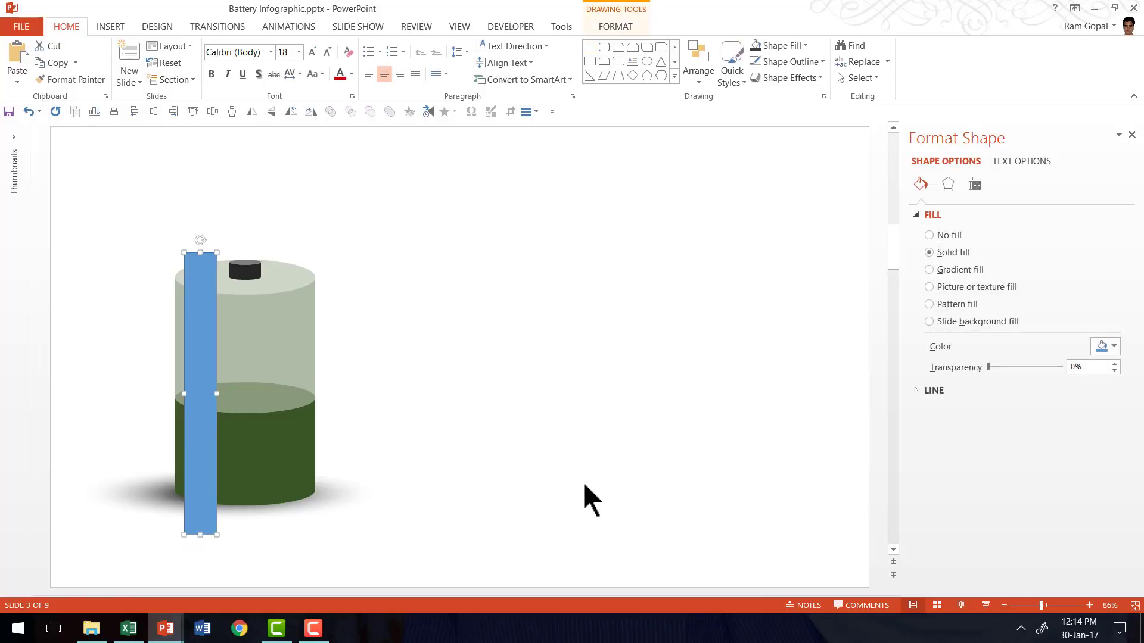
{"action": "left_click", "coordinate": [811, 55]}
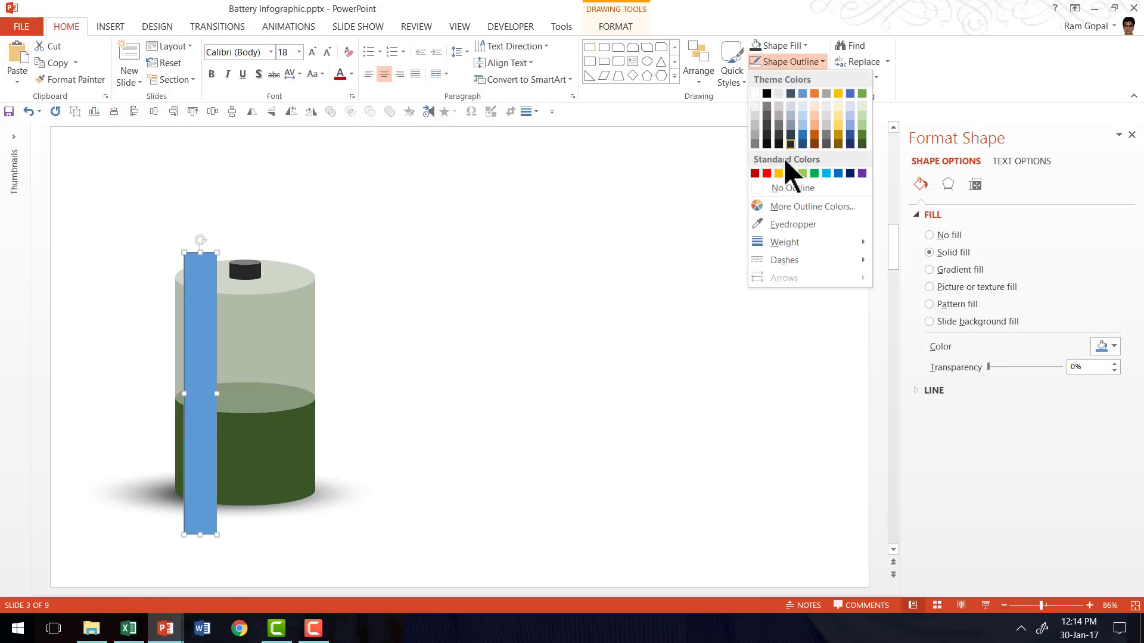
{"action": "left_click", "coordinate": [781, 186]}
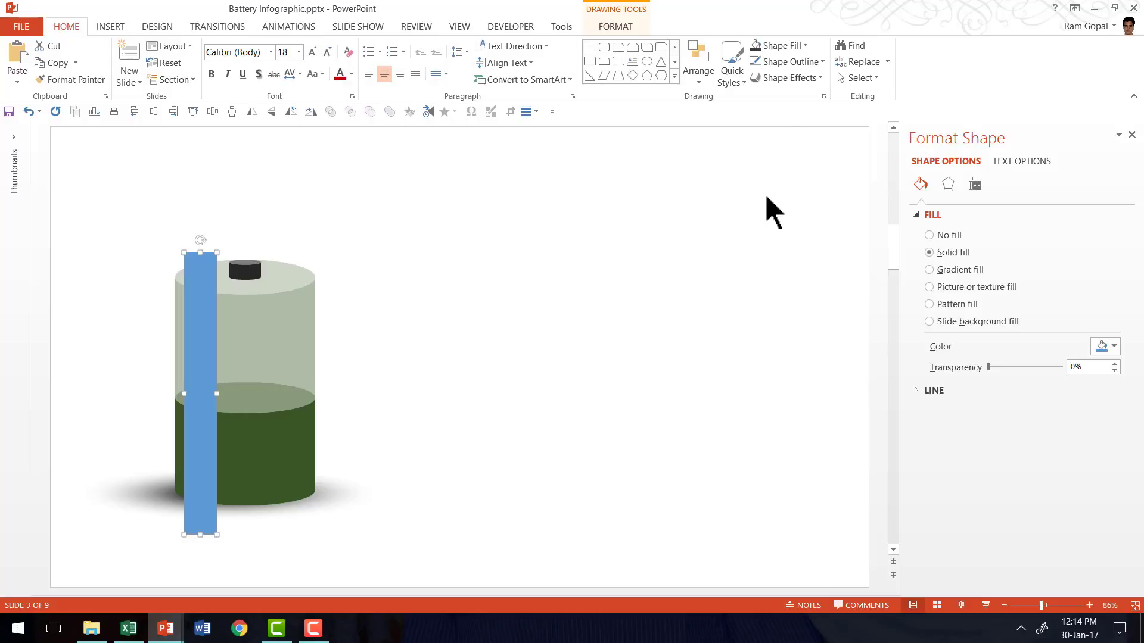
{"action": "left_click", "coordinate": [788, 46]}
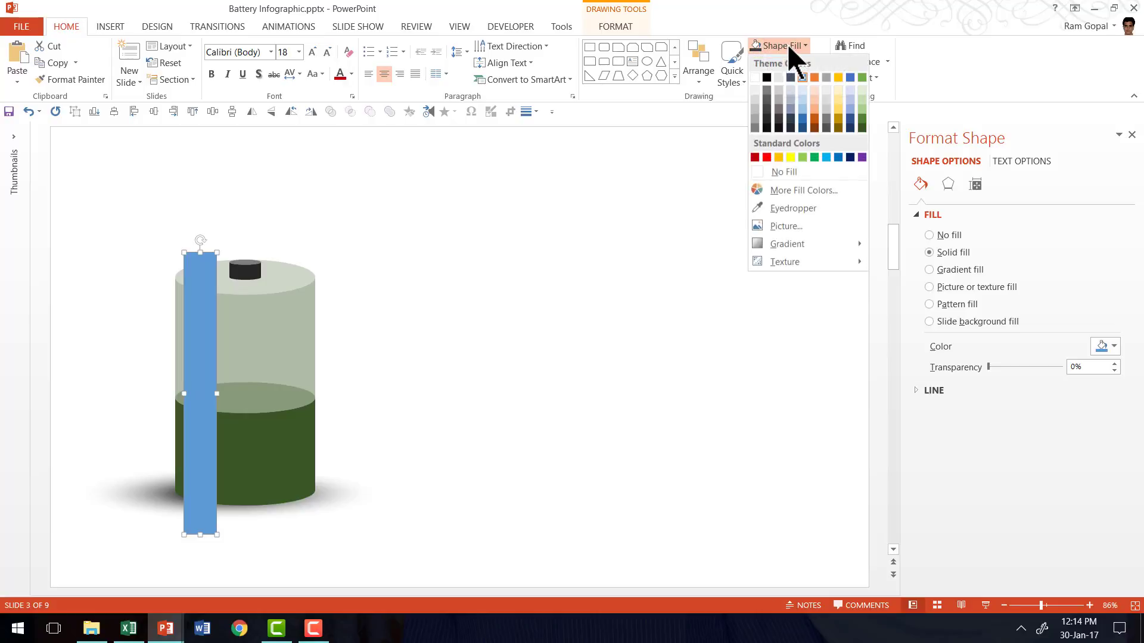
{"action": "left_click", "coordinate": [755, 75]}
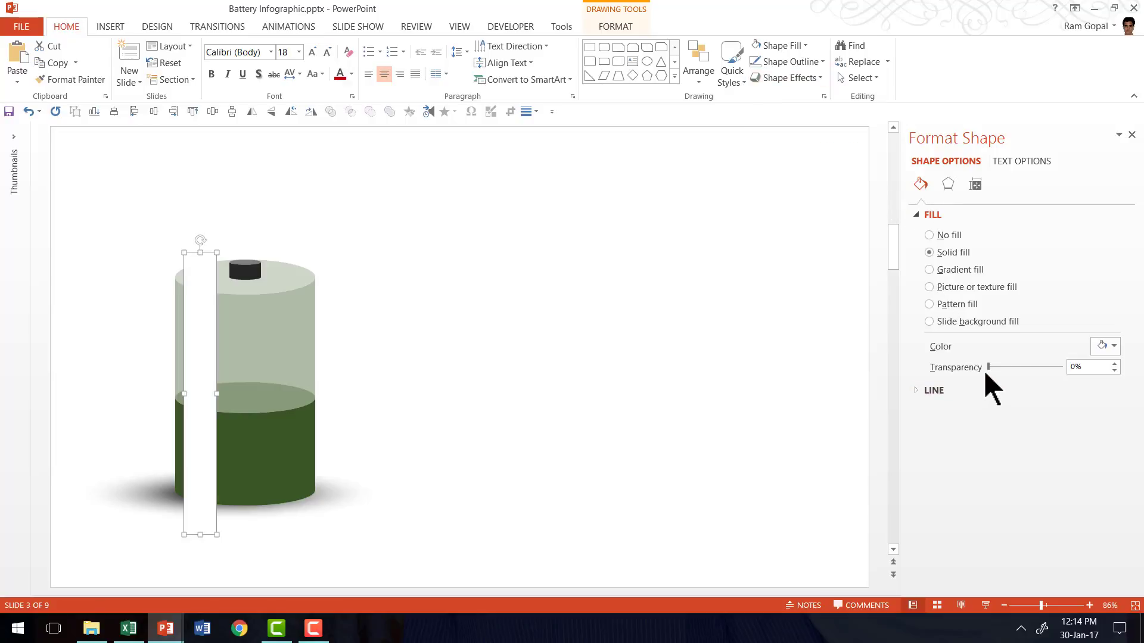
{"action": "left_click_drag", "start_coordinate": [987, 367], "coordinate": [1025, 367]}
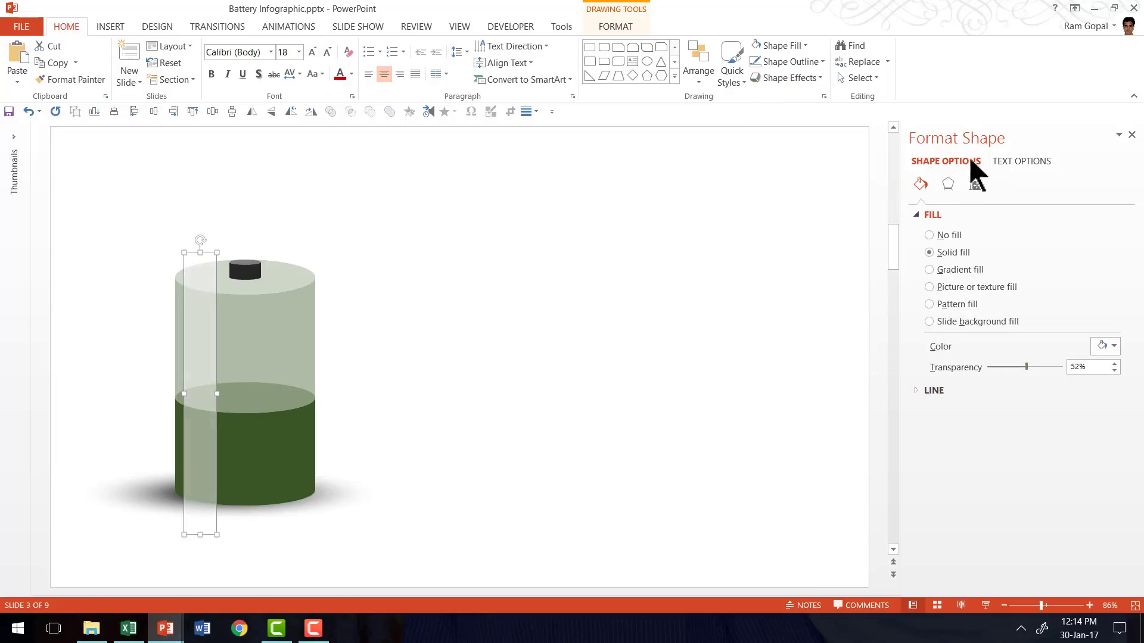
Apply the 10 Point Soft Edges preset to the white highlight strip, then deselect to preview it.
{"action": "left_click", "coordinate": [947, 184]}
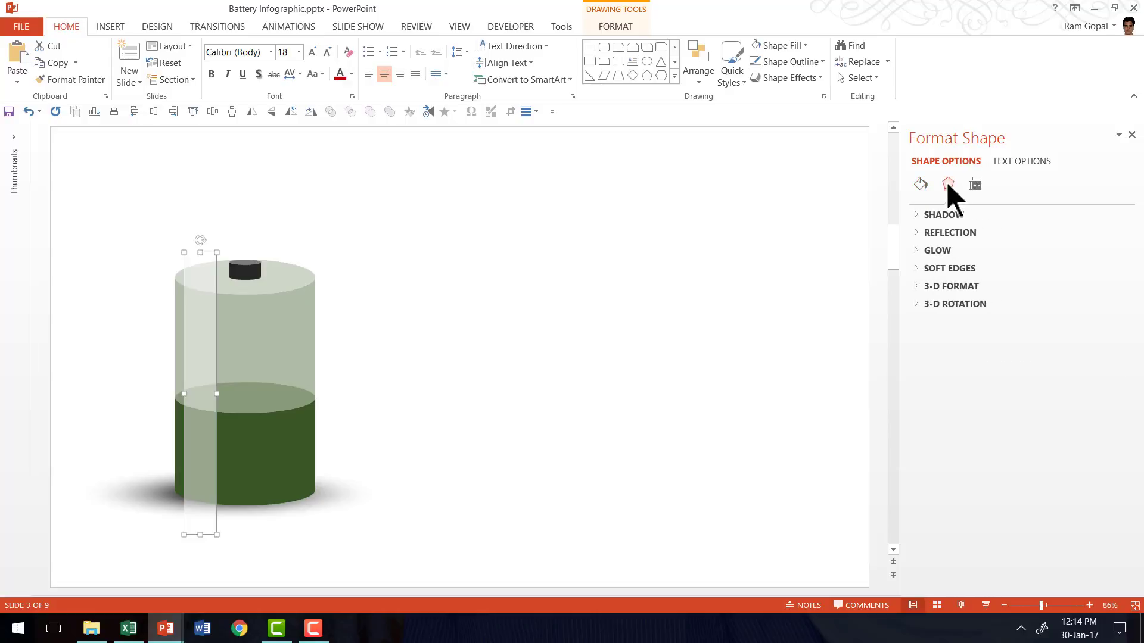
{"action": "left_click", "coordinate": [931, 270]}
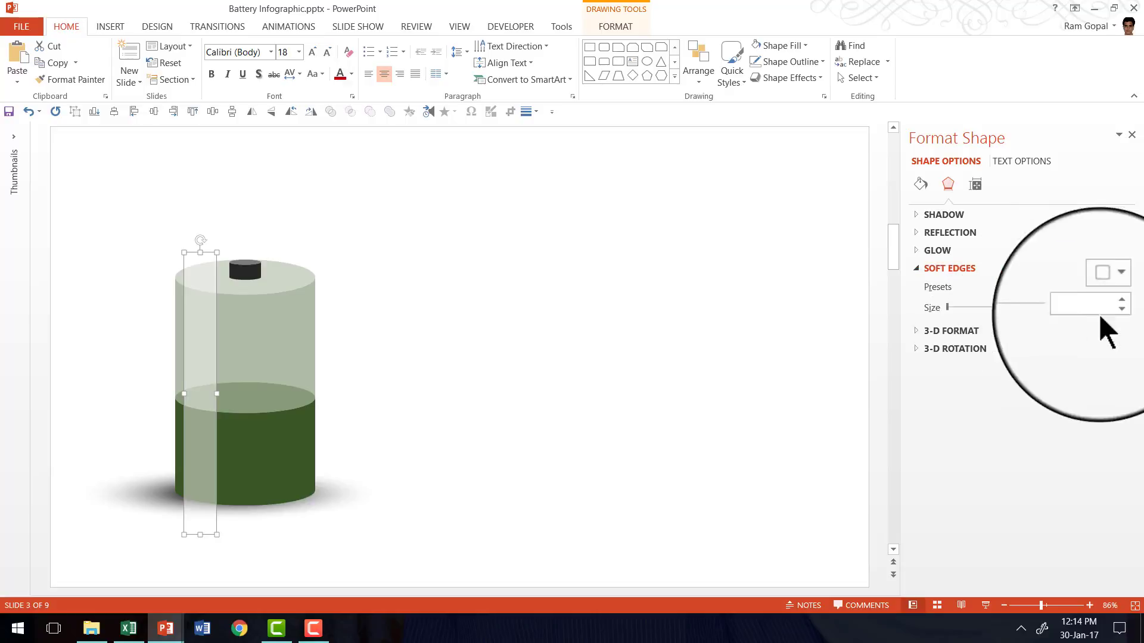
{"action": "left_click", "coordinate": [1109, 287]}
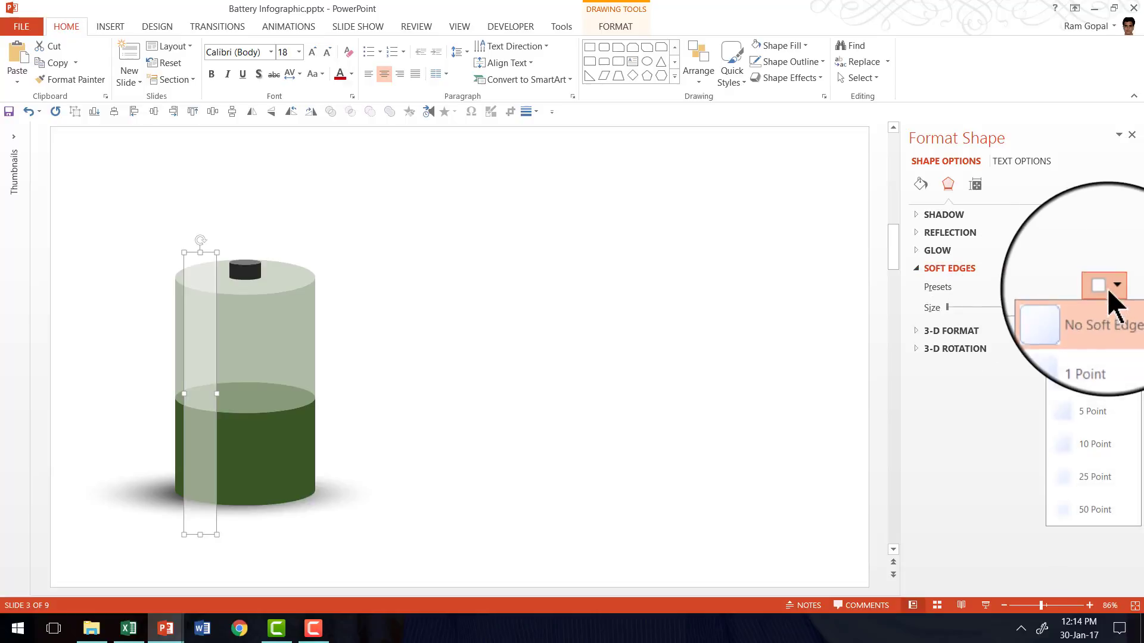
{"action": "left_click", "coordinate": [1083, 444]}
{"action": "left_click", "coordinate": [392, 419]}
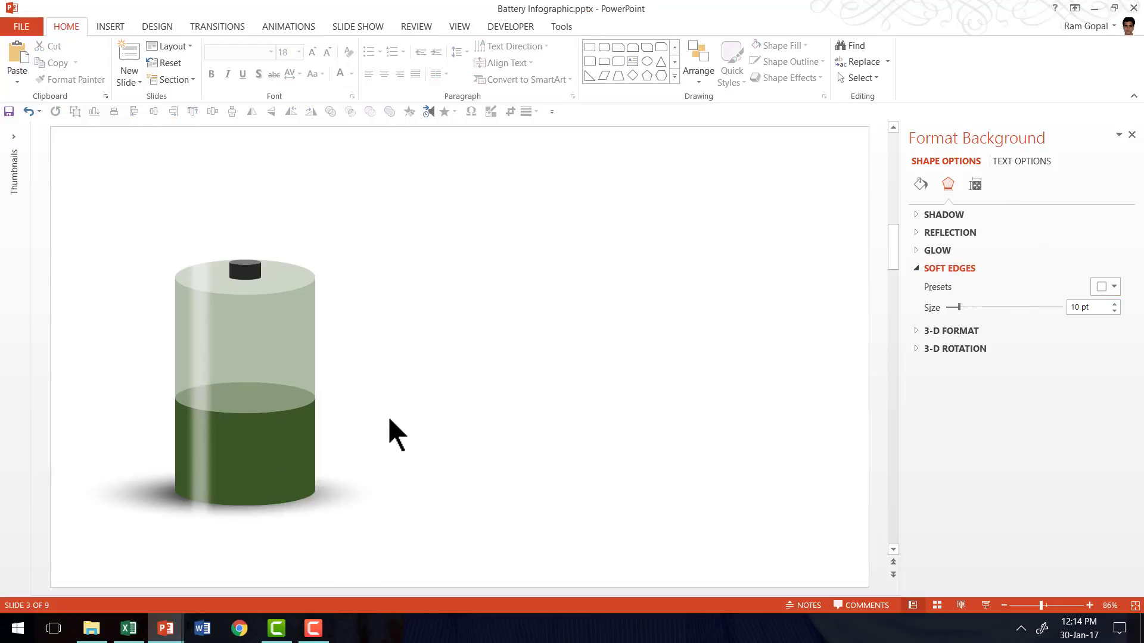
Raise the white sheen strip's fill transparency from 52% to 64%.
{"action": "left_click", "coordinate": [201, 379]}
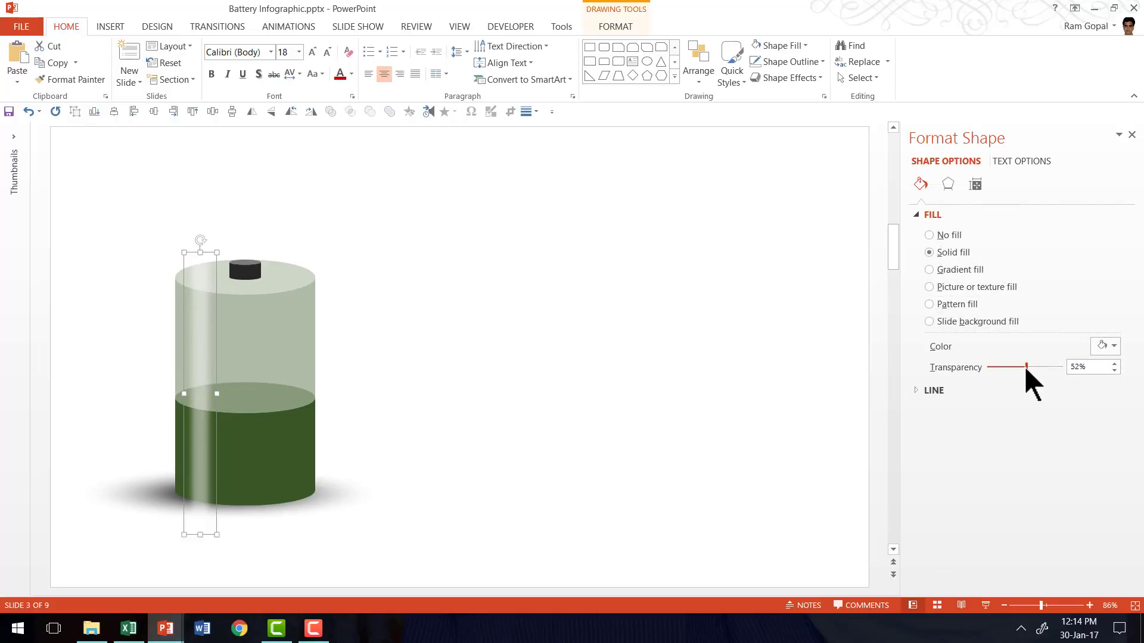
{"action": "left_click_drag", "start_coordinate": [1025, 367], "coordinate": [1047, 367]}
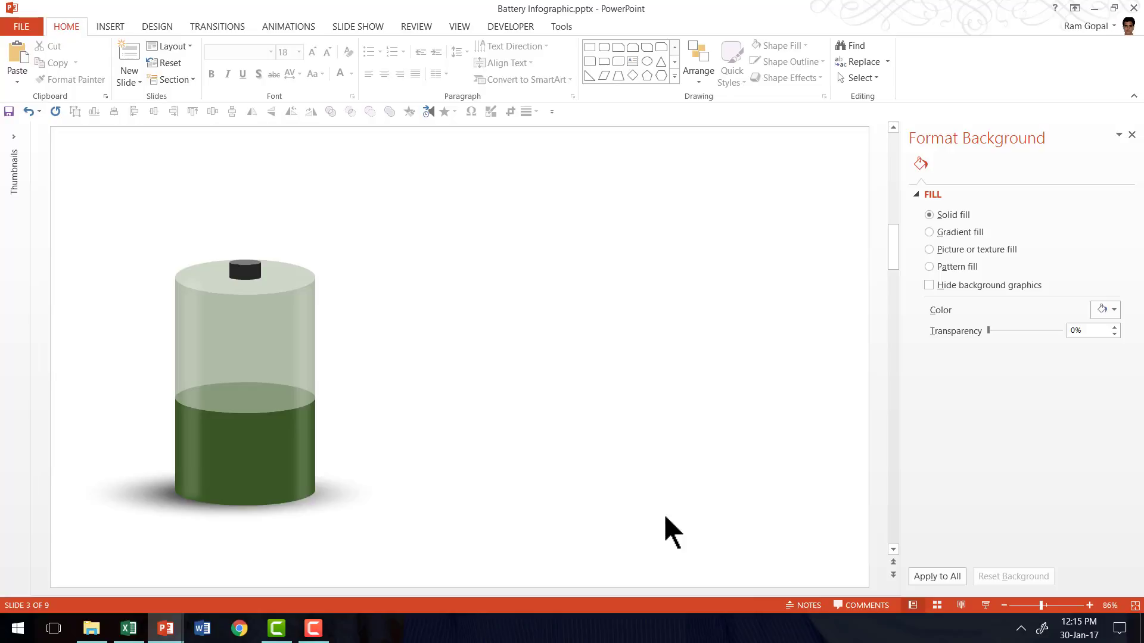
Scroll to slide 4, 'Level of fill', with its red battery chart at 80%.
{"action": "scroll", "coordinate": [665, 517], "scroll_direction": "down", "scroll_amount": 1}
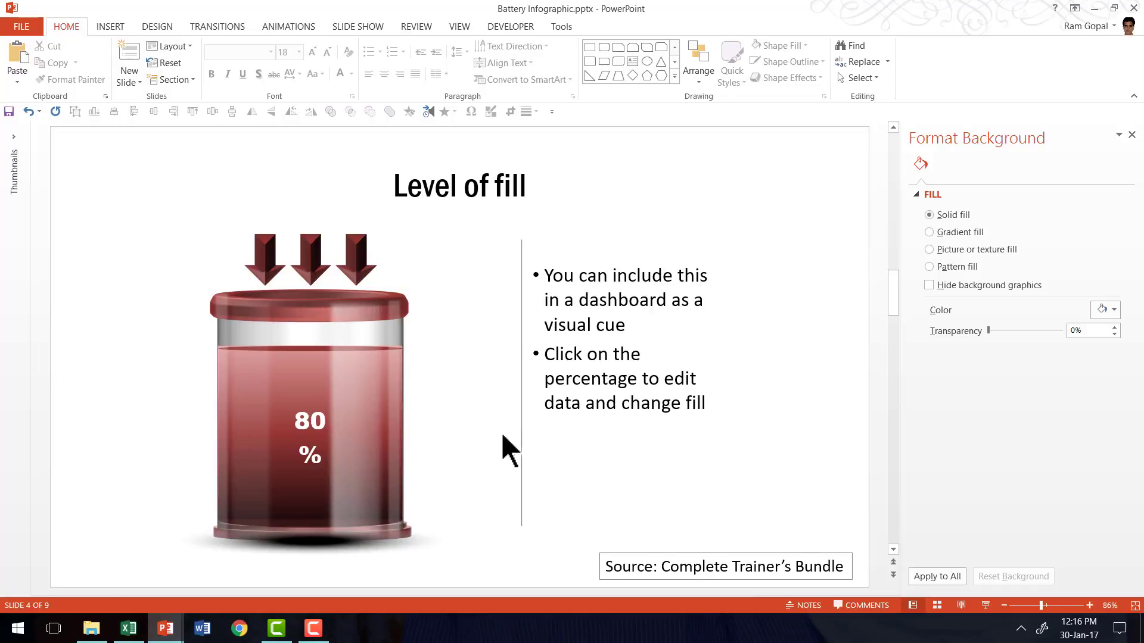
Edit the Level of fill battery chart's data, changing the Charge cell C2 from 80% to 40%.
{"action": "left_click", "coordinate": [314, 415]}
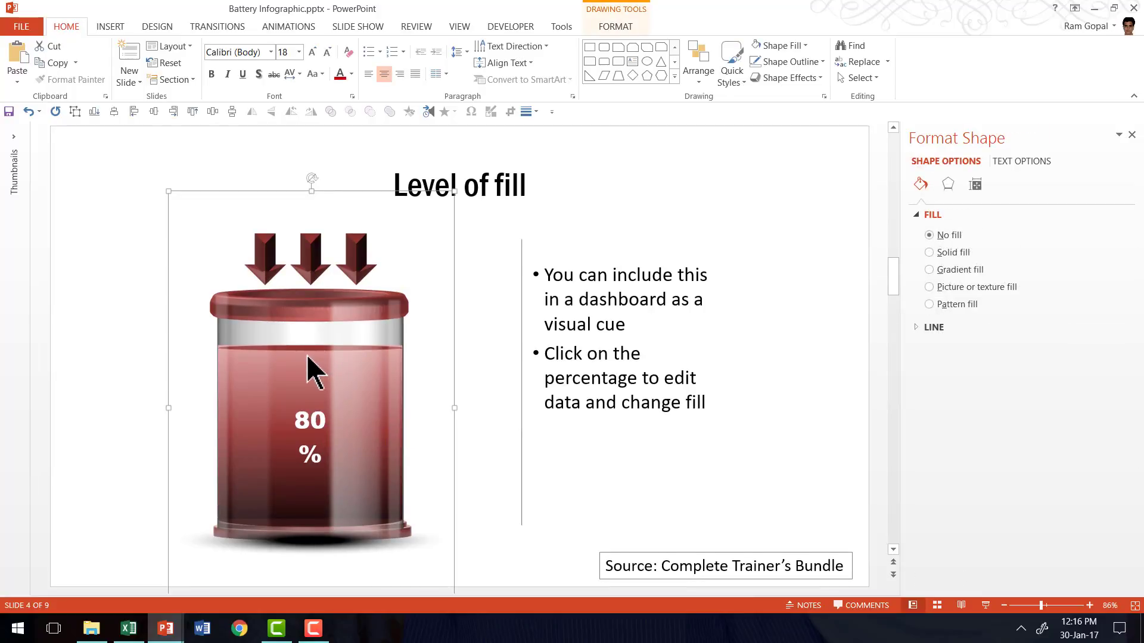
{"action": "left_click", "coordinate": [315, 421]}
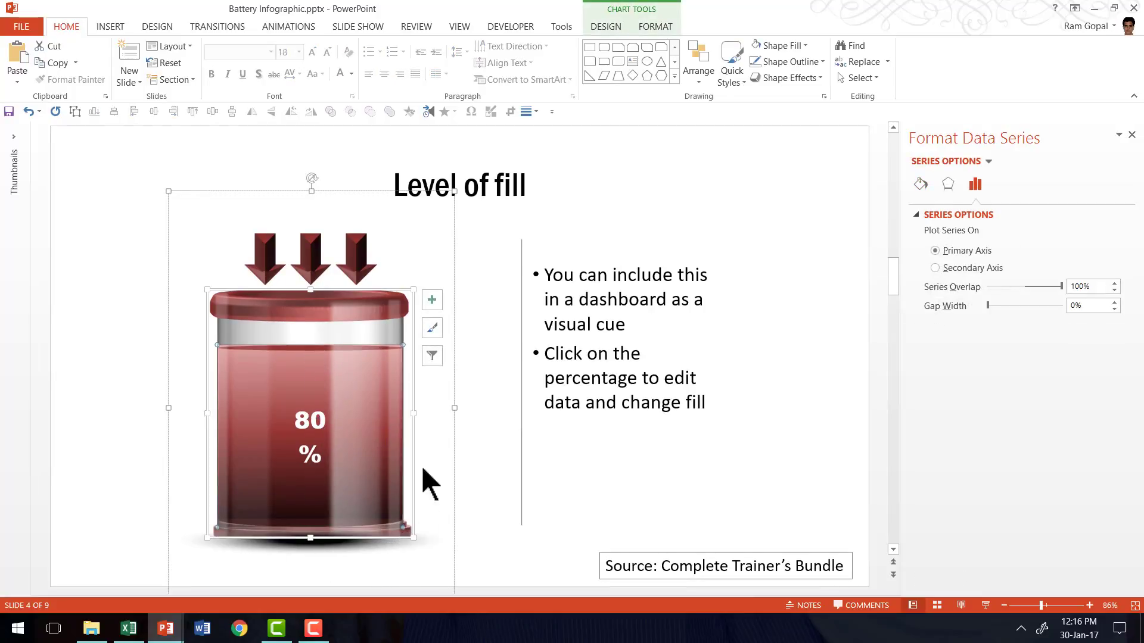
{"action": "right_click", "coordinate": [324, 417]}
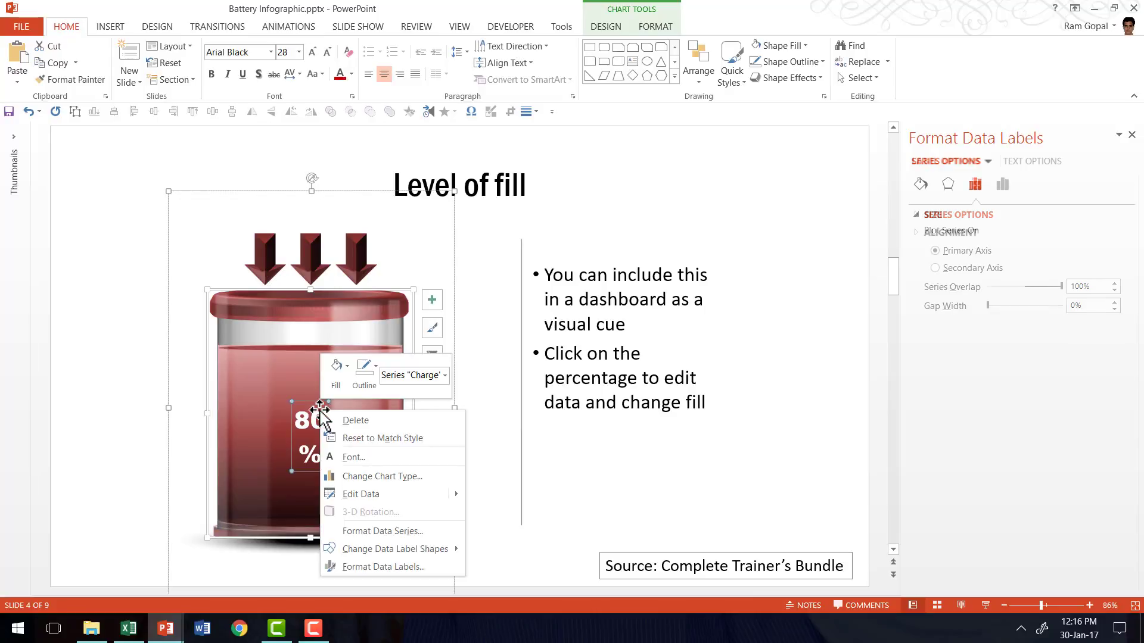
{"action": "mouse_move", "coordinate": [365, 493]}
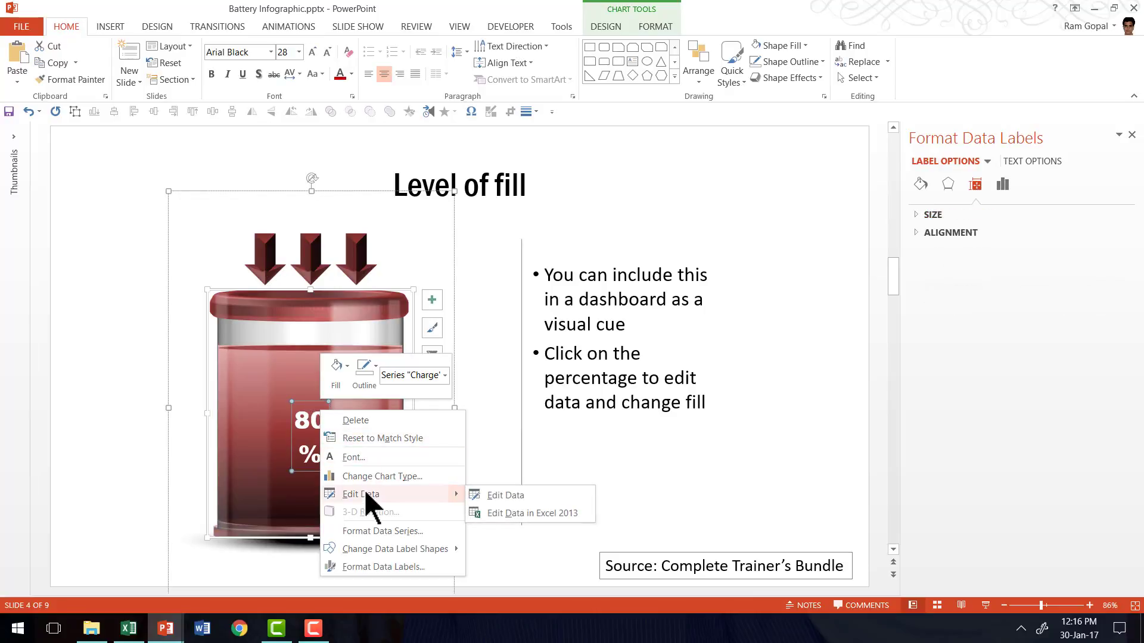
{"action": "left_click", "coordinate": [530, 511]}
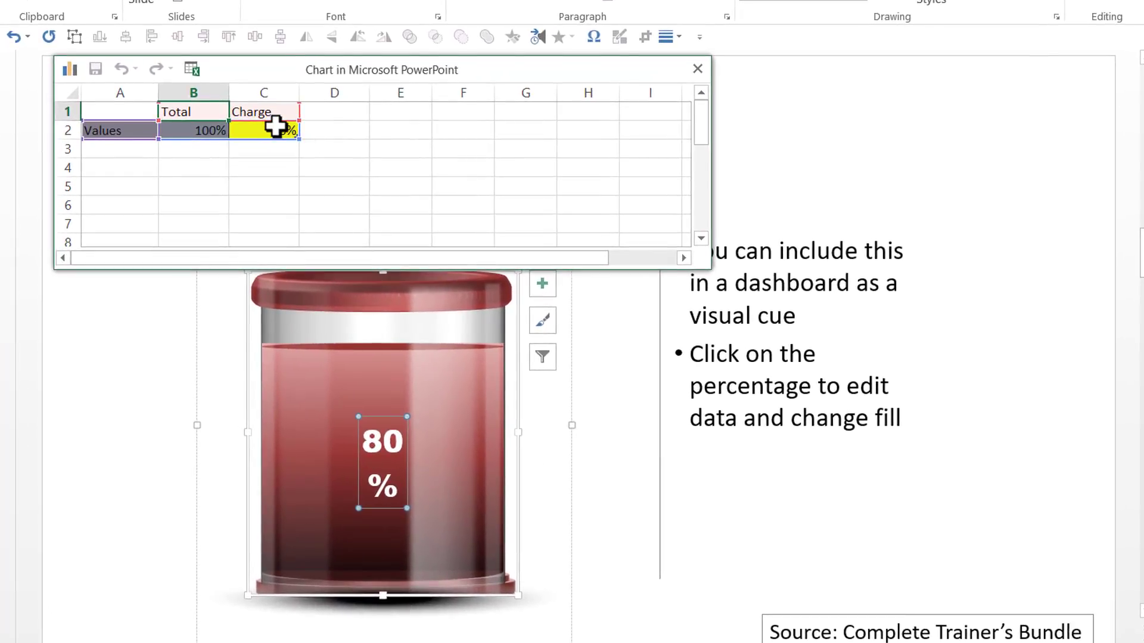
{"action": "left_click", "coordinate": [275, 126]}
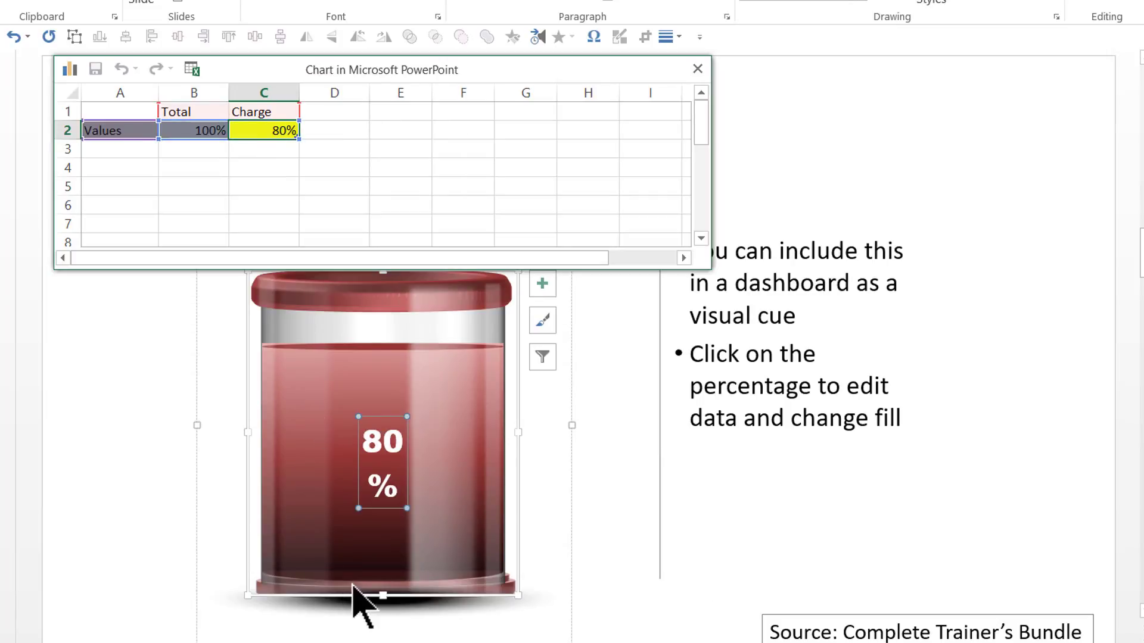
{"action": "type", "text": "40"}
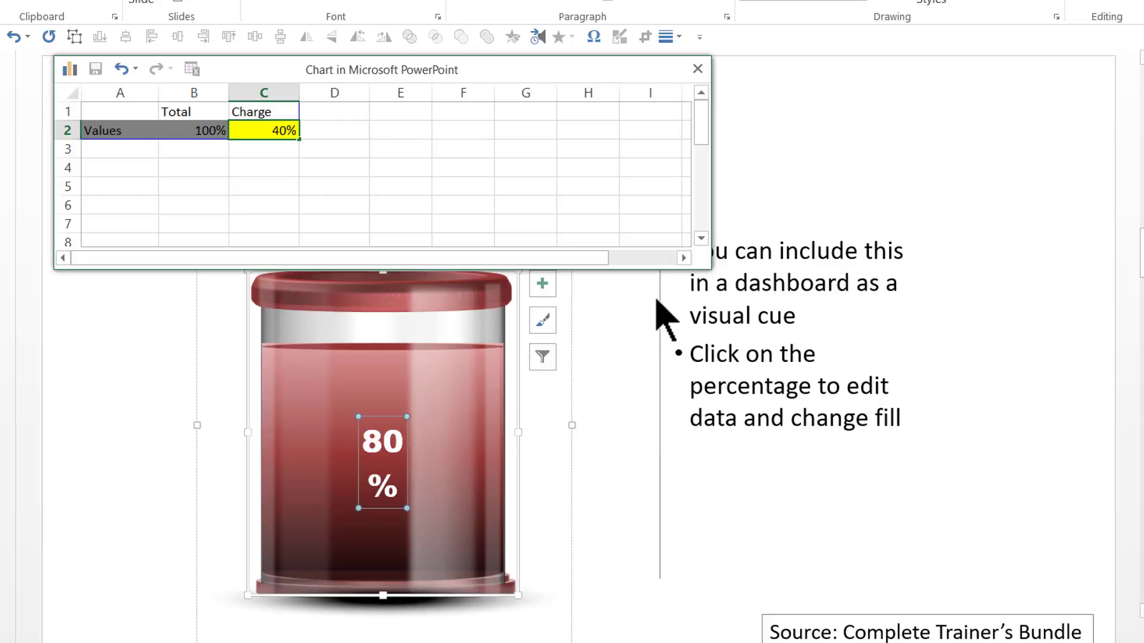
{"action": "key", "text": "Return"}
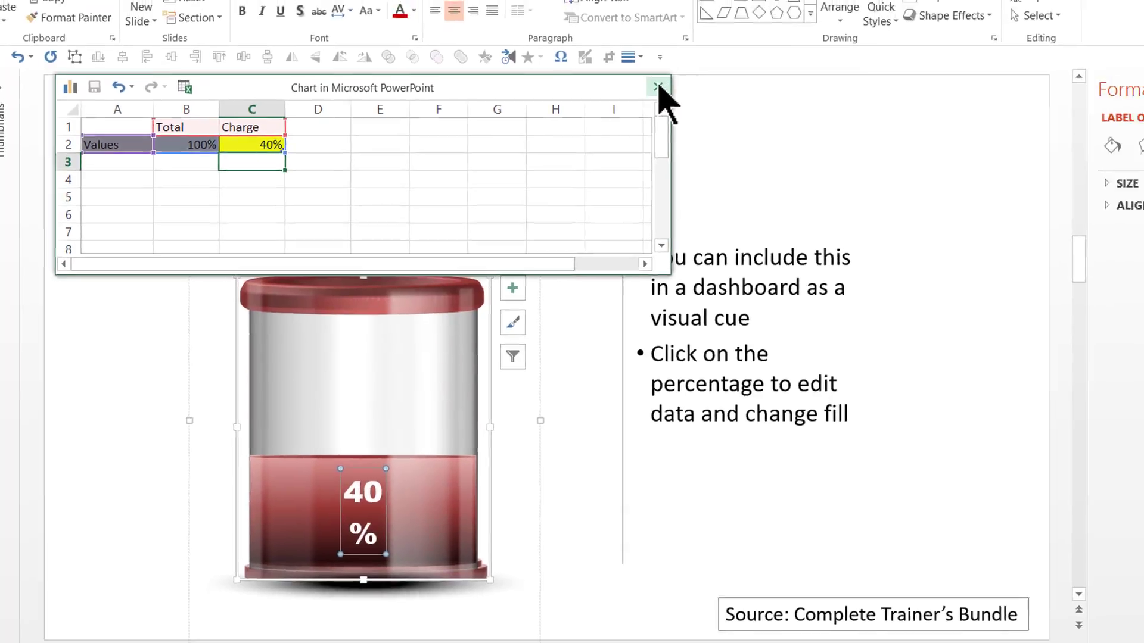
{"action": "left_click", "coordinate": [649, 90]}
{"action": "left_click", "coordinate": [954, 236]}
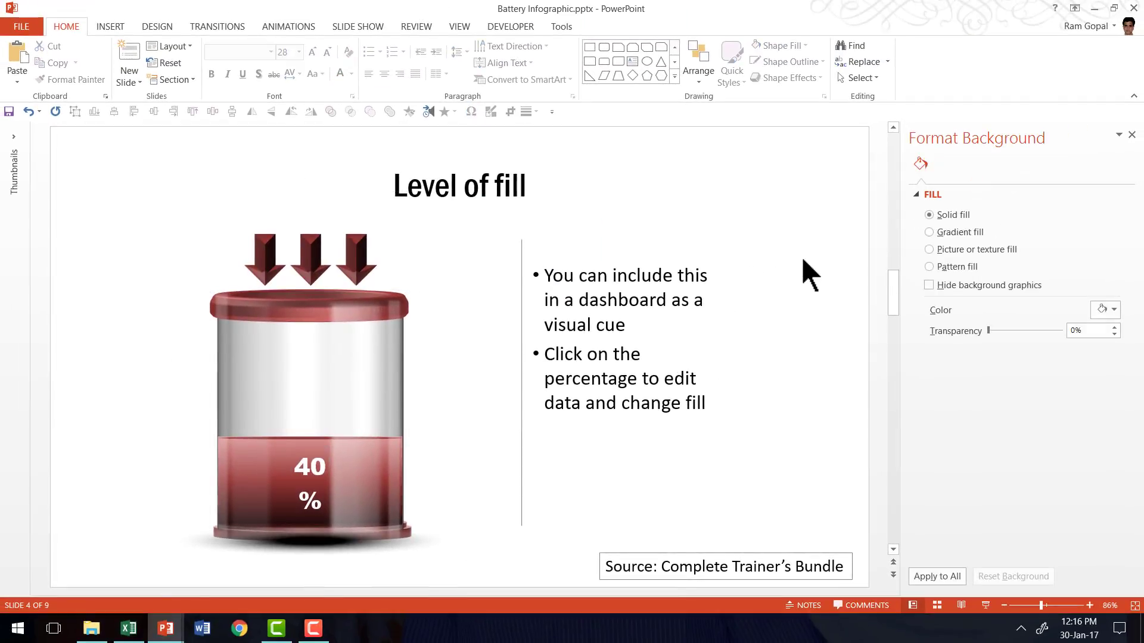
On slide 5, set the battery chart's Charge cell C2 to 5, leaving five green discs.
{"action": "scroll", "coordinate": [803, 261], "scroll_direction": "down", "scroll_amount": 2}
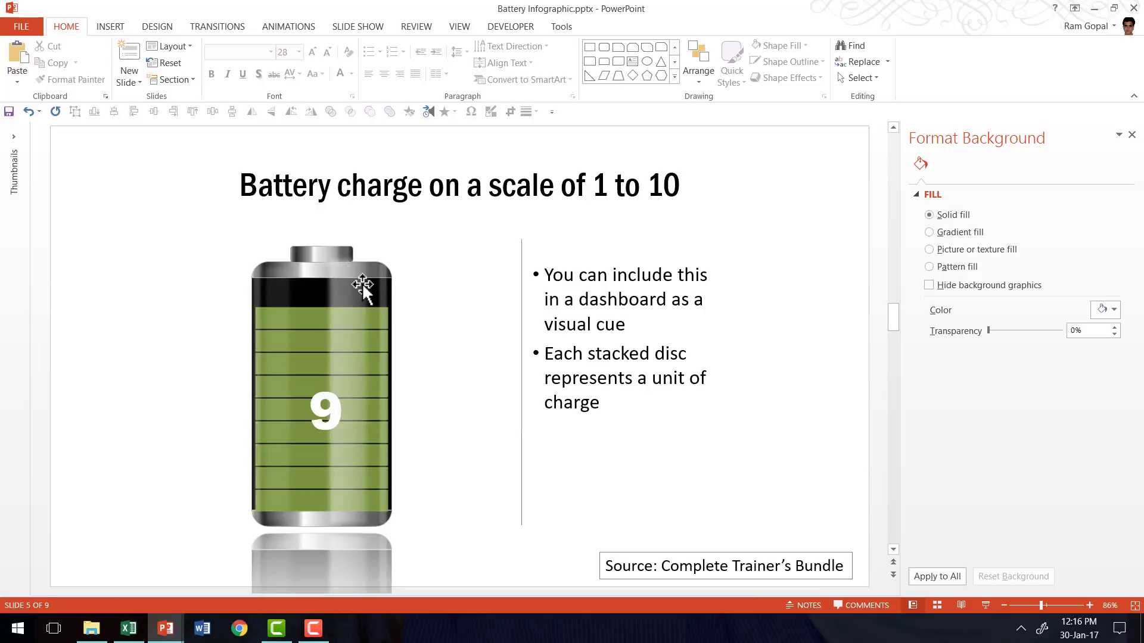
{"action": "left_click", "coordinate": [325, 410]}
{"action": "left_click", "coordinate": [314, 377]}
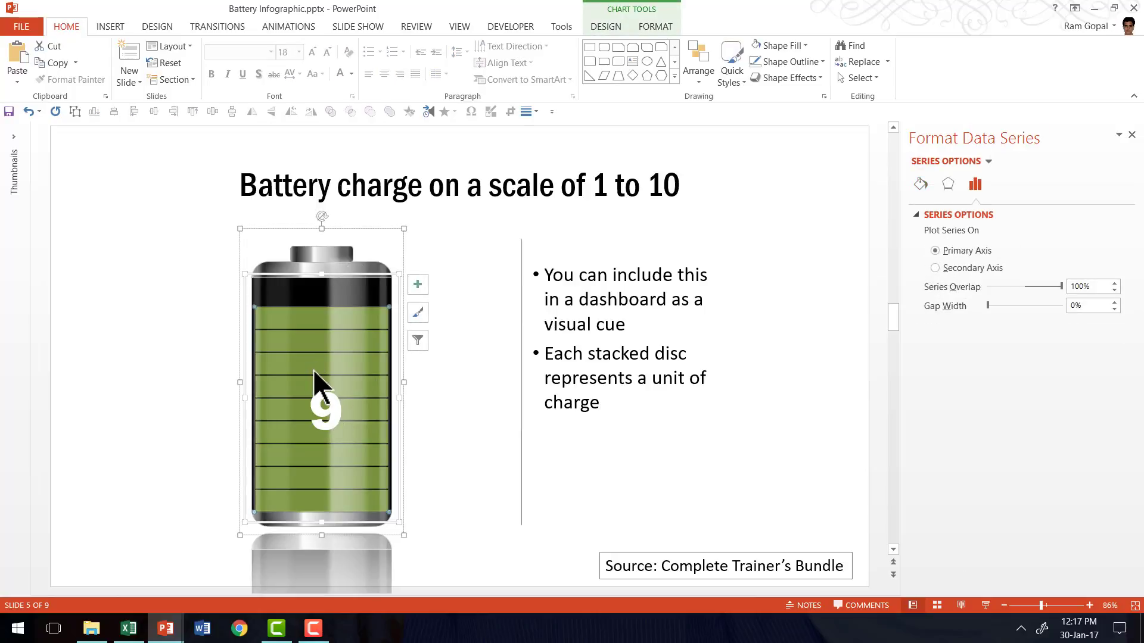
{"action": "right_click", "coordinate": [314, 377]}
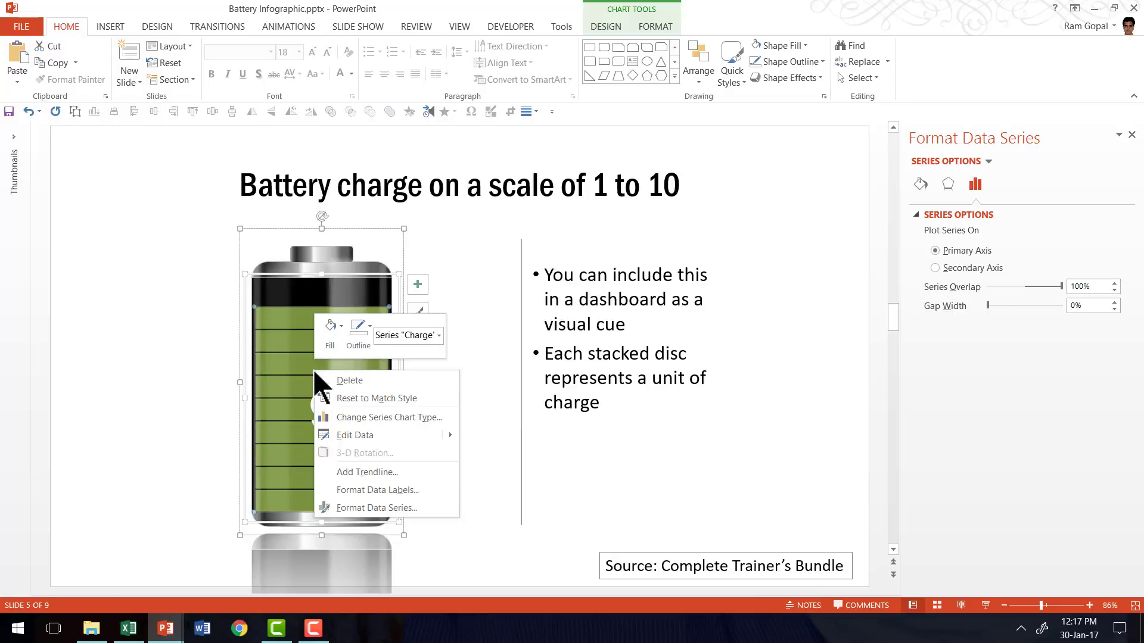
{"action": "left_click", "coordinate": [384, 435]}
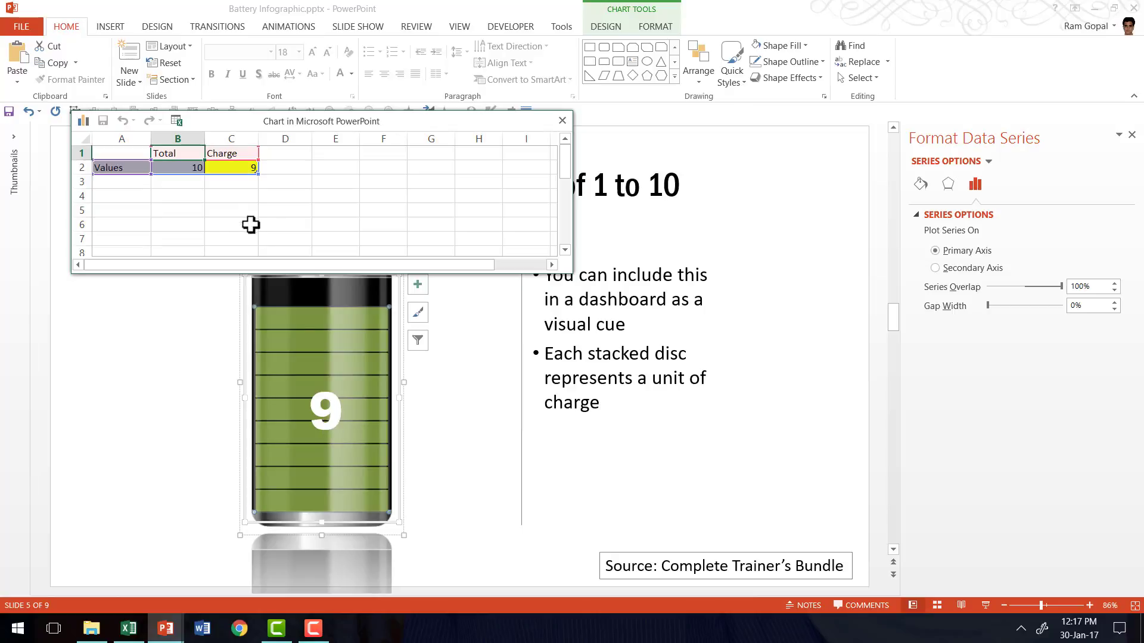
{"action": "left_click", "coordinate": [246, 169]}
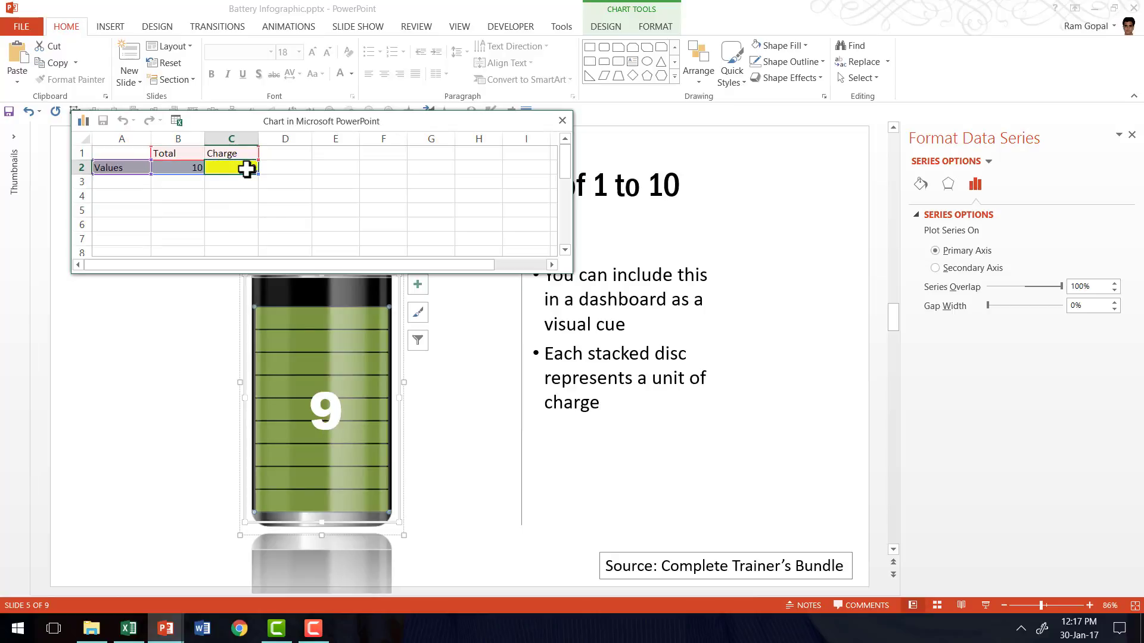
{"action": "type", "text": "5"}
{"action": "left_click", "coordinate": [246, 169]}
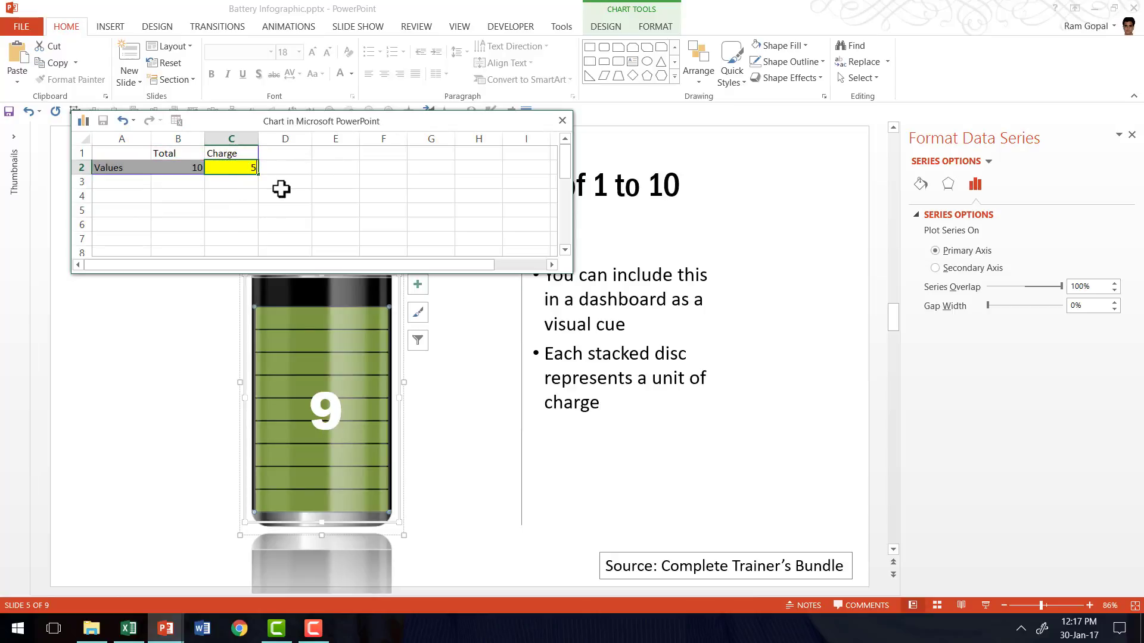
{"action": "key", "text": "Return"}
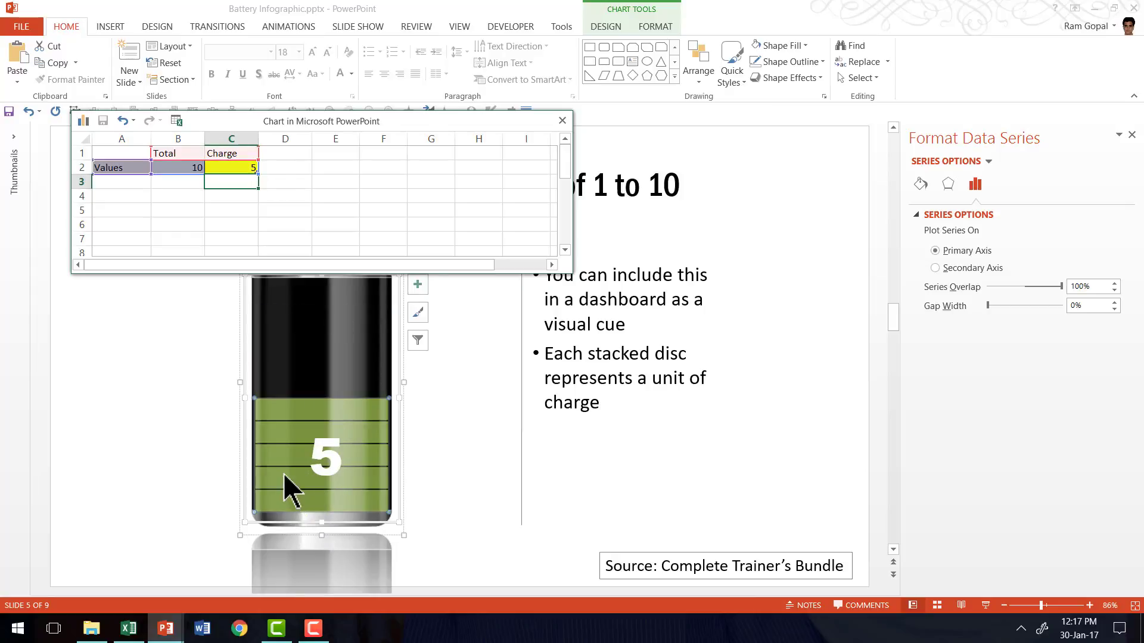
{"action": "left_click", "coordinate": [561, 120]}
{"action": "left_click", "coordinate": [786, 267]}
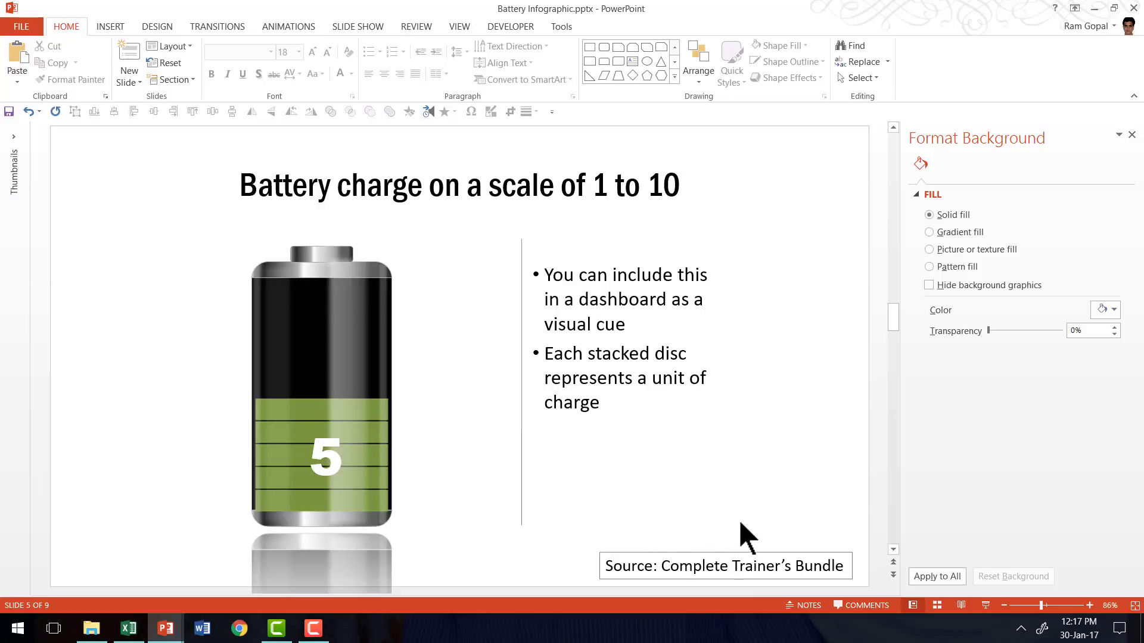
Scroll to the Battery meter slide and look over its horizontal battery chart at 54%.
{"action": "scroll", "coordinate": [738, 520], "scroll_direction": "down", "scroll_amount": 1}
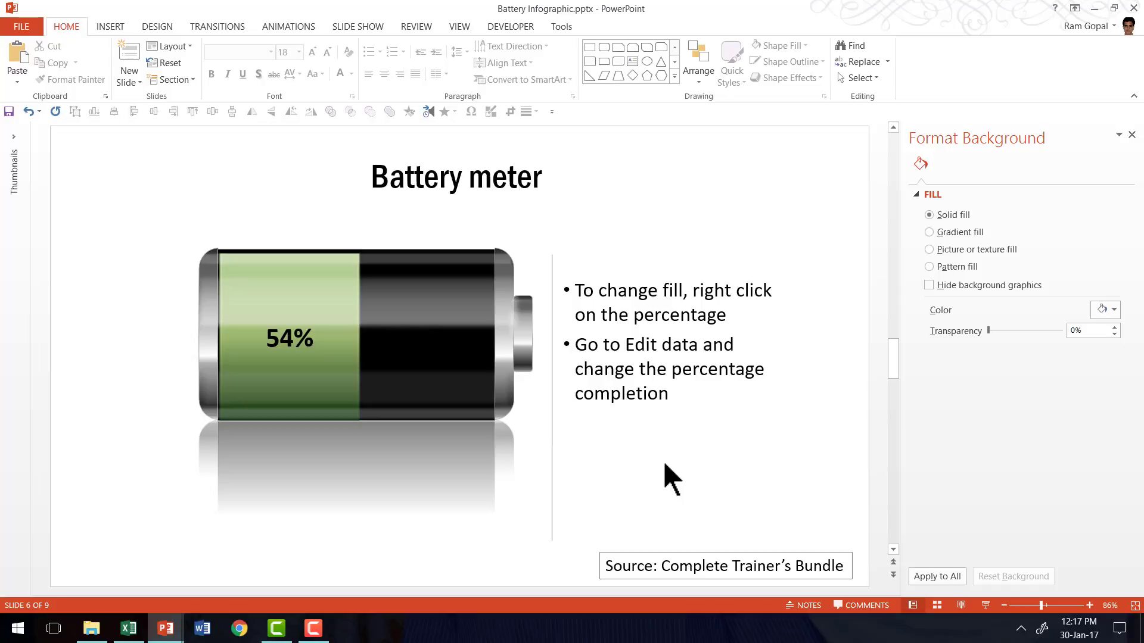
{"action": "mouse_move", "coordinate": [394, 341]}
On slide 7, change the hourglass chart's Finished percentage cell C8 to 40%, giving 60% on top.
{"action": "scroll", "coordinate": [708, 444], "scroll_direction": "down", "scroll_amount": 1}
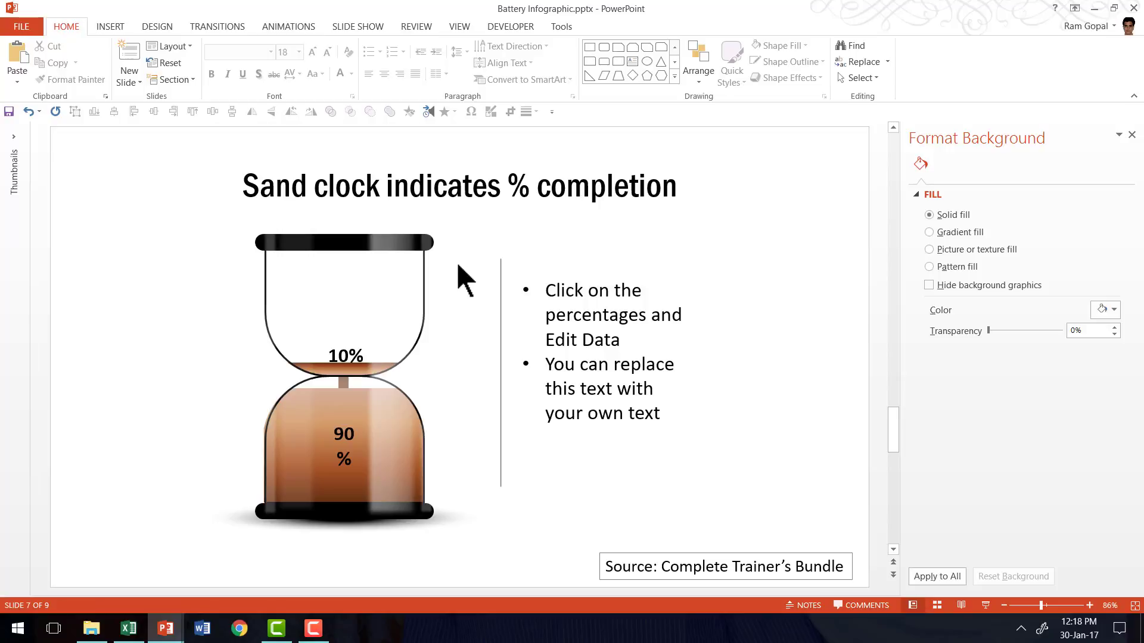
{"action": "left_click", "coordinate": [348, 437]}
{"action": "left_click", "coordinate": [347, 434]}
{"action": "right_click", "coordinate": [347, 433]}
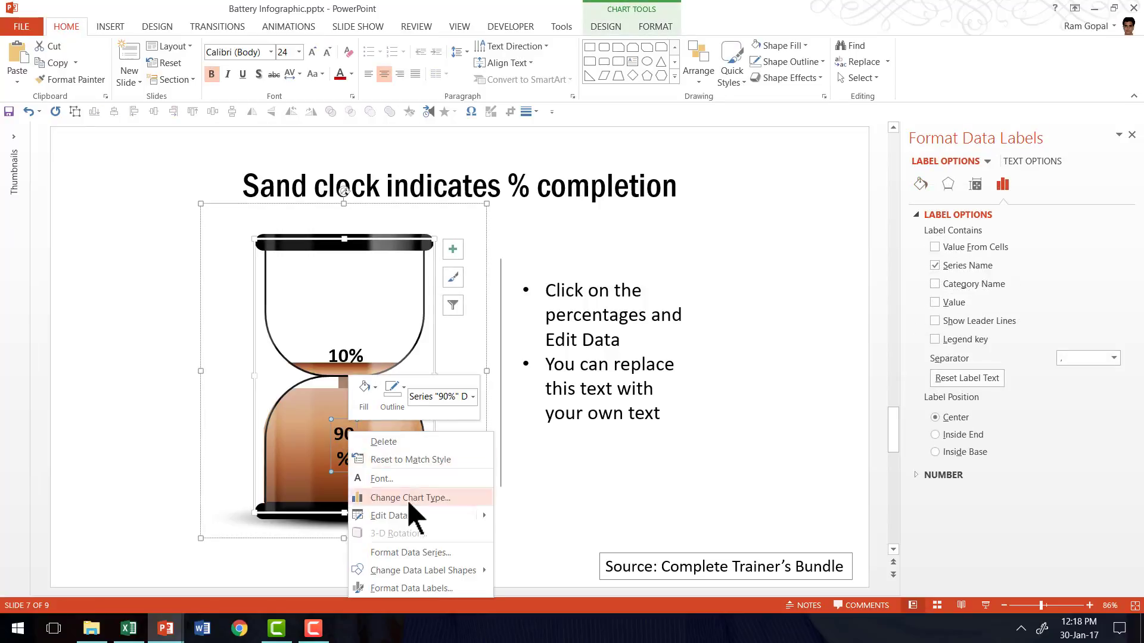
{"action": "left_click", "coordinate": [399, 515]}
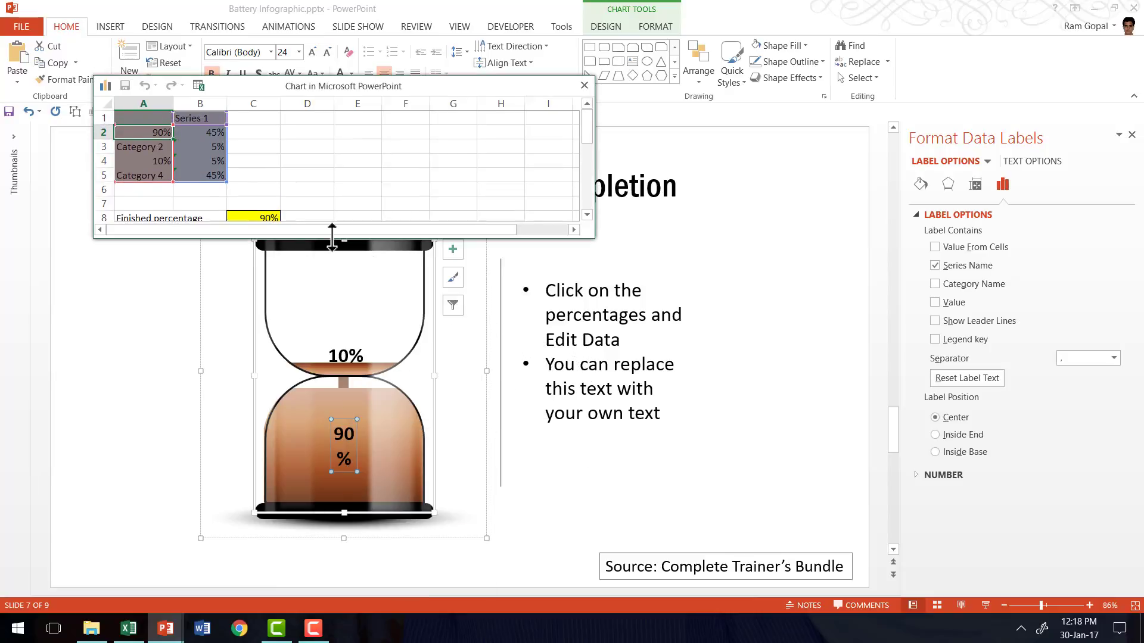
{"action": "scroll", "coordinate": [368, 174], "scroll_direction": "down", "scroll_amount": 1}
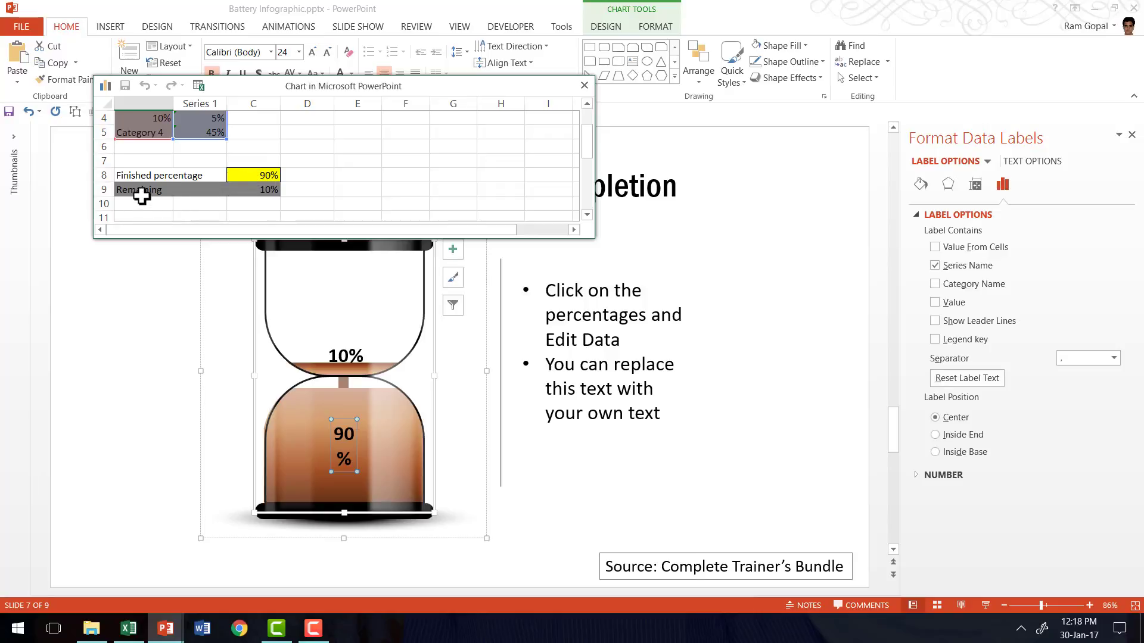
{"action": "left_click", "coordinate": [259, 175]}
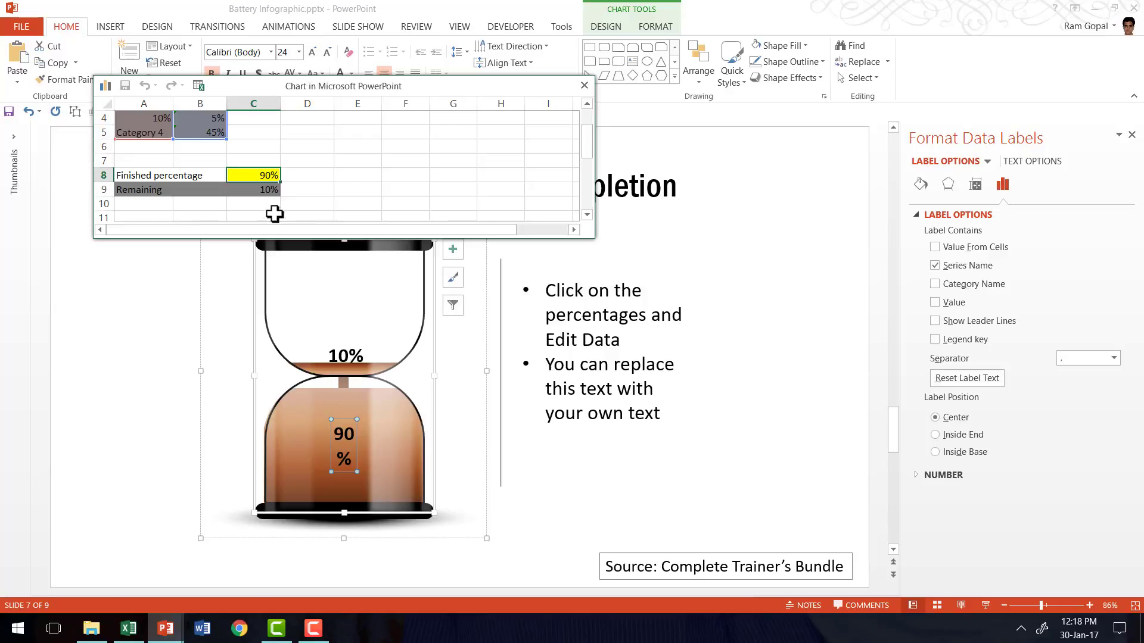
{"action": "double_click", "coordinate": [262, 178]}
{"action": "key", "text": "Return"}
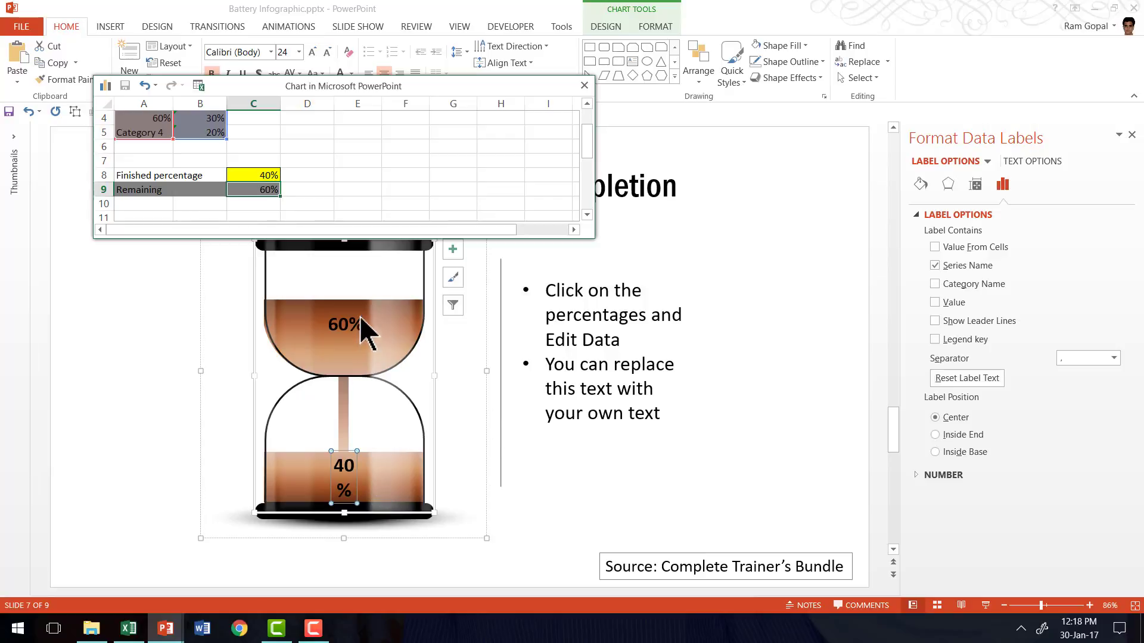
{"action": "left_click", "coordinate": [585, 85]}
{"action": "left_click", "coordinate": [767, 287]}
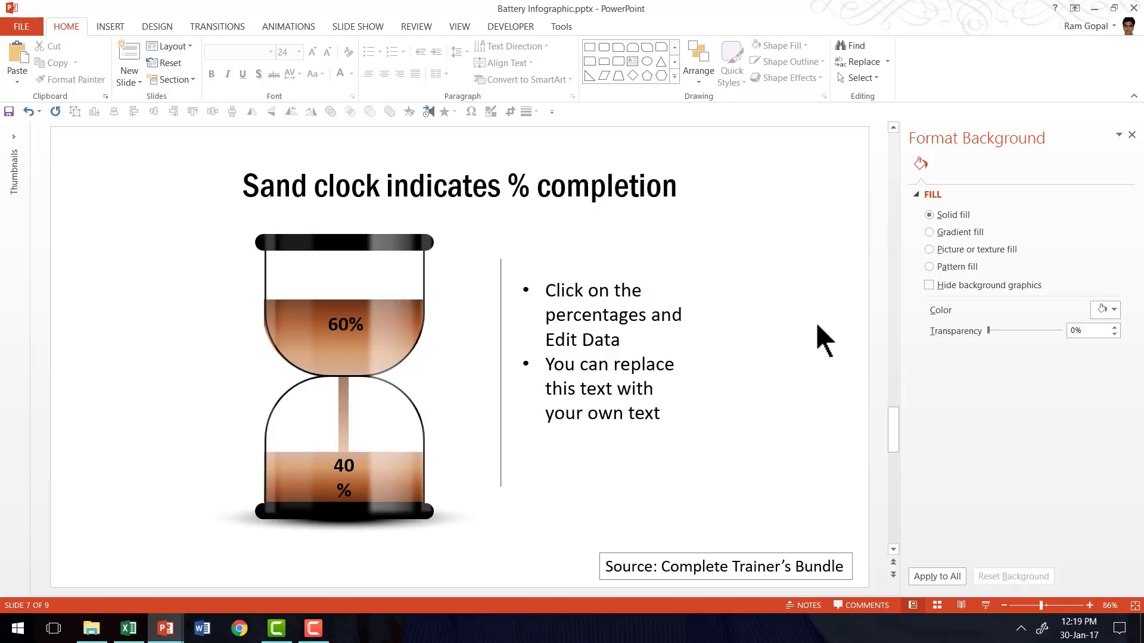
Scroll to slide 8, the PowerPoint Mastery Program promo with the KNOW MORE arrow.
{"action": "scroll", "coordinate": [816, 322], "scroll_direction": "down", "scroll_amount": 1}
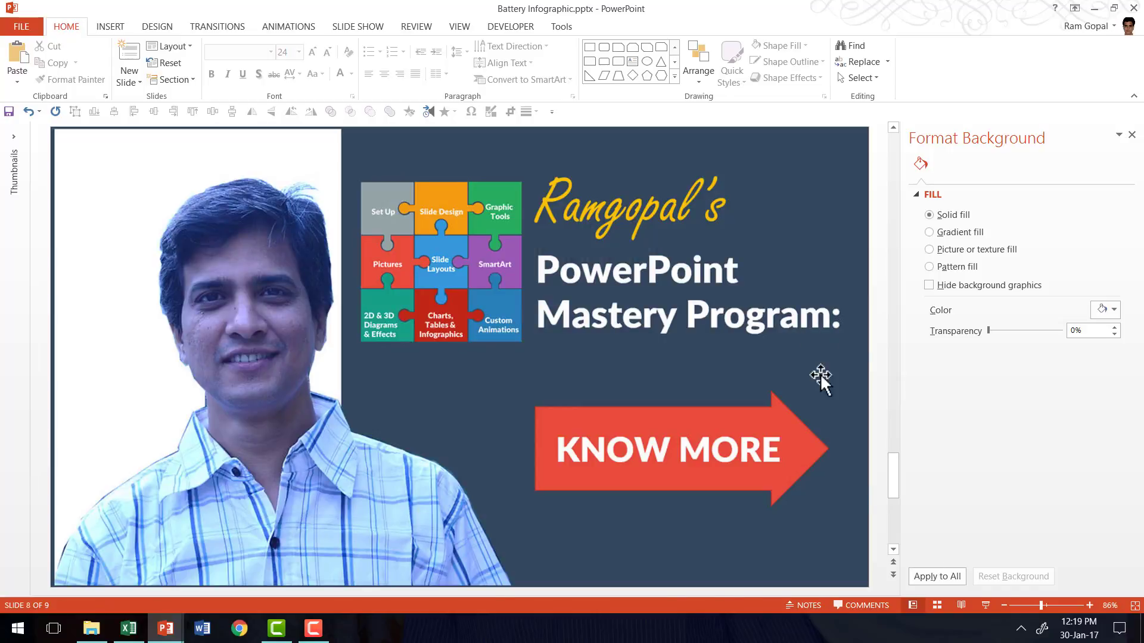